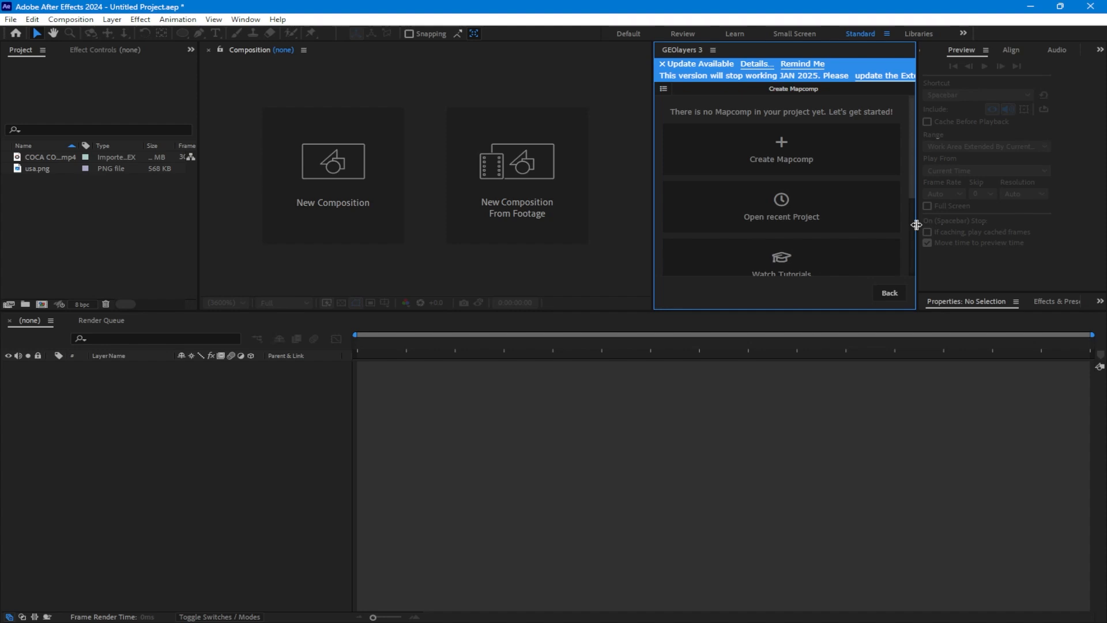
- Create a 1920 x 1080 px United States mapcomp at 25 fps and 30 seconds long, using a satellite imagery map style
drag(834, 312, 834, 363)
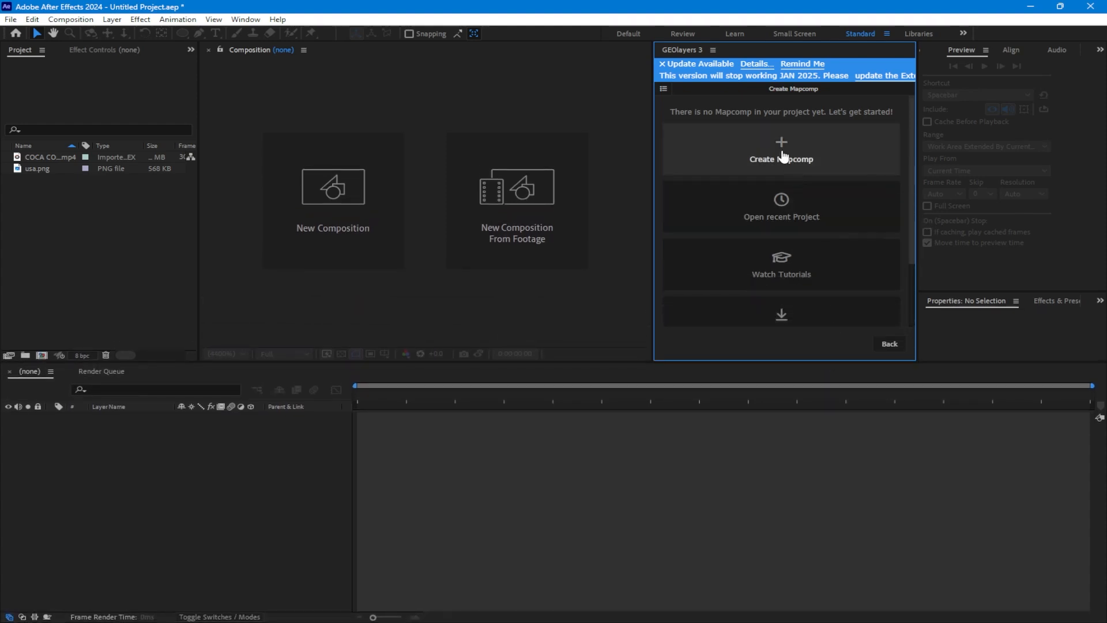
click(780, 151)
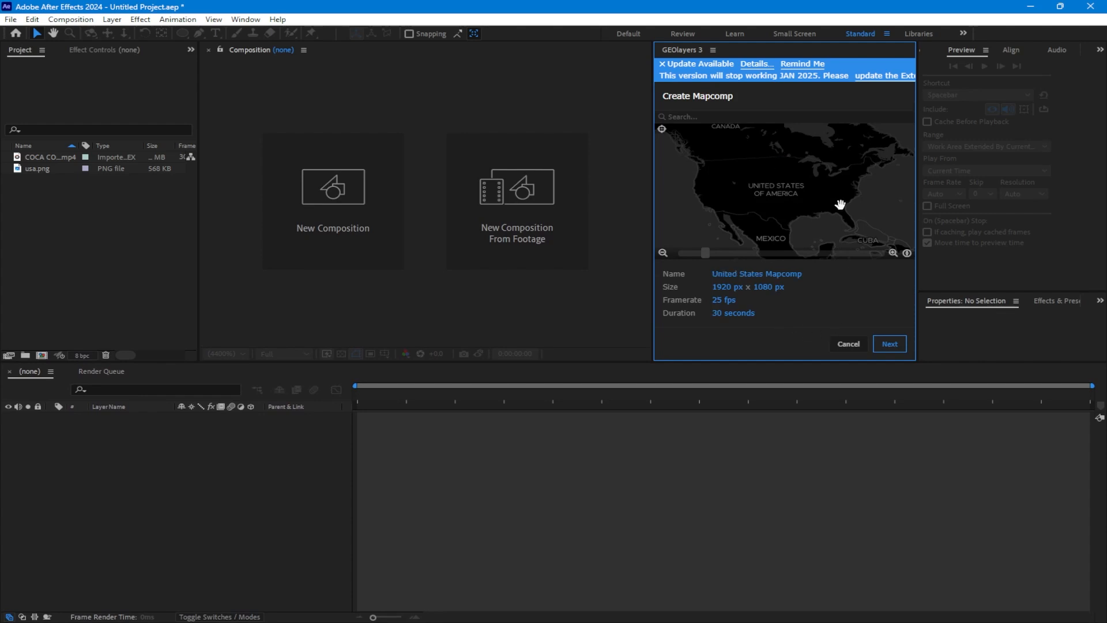
click(890, 344)
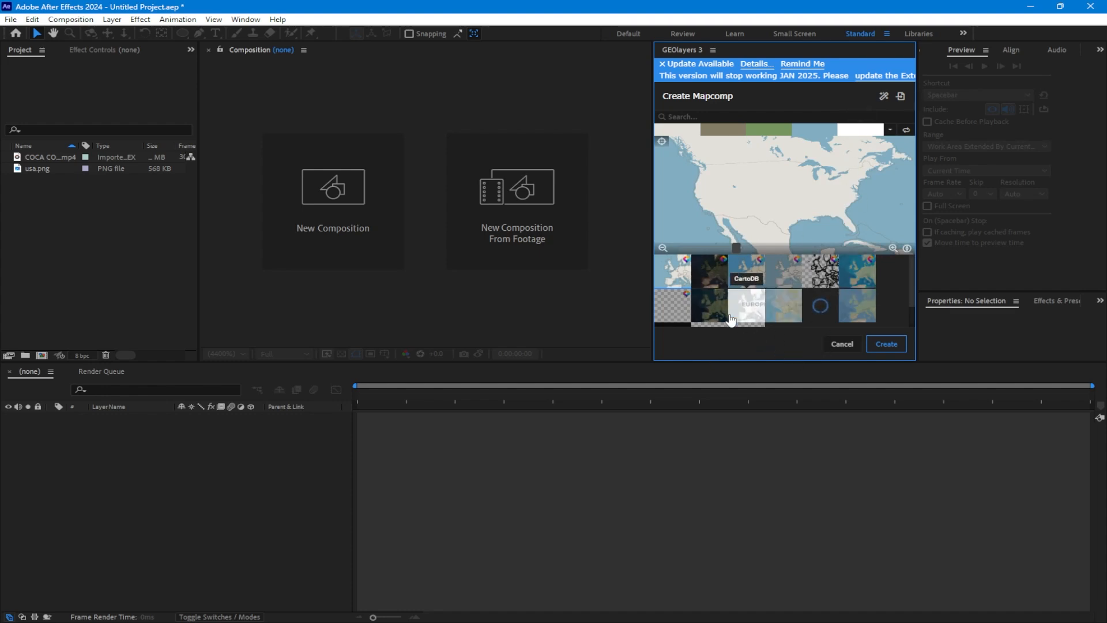
click(714, 304)
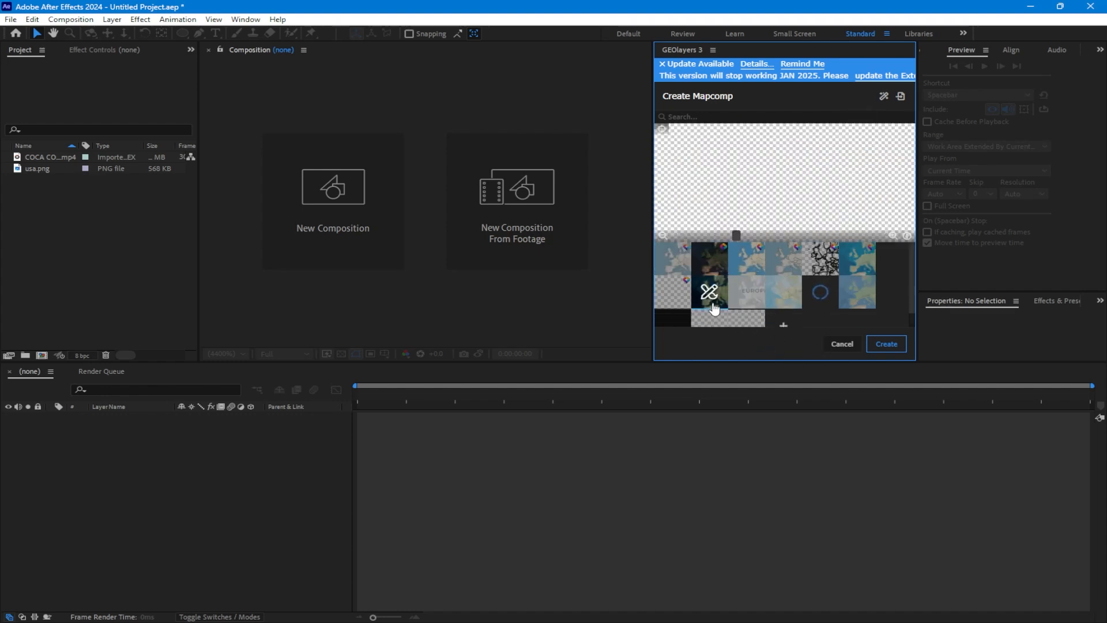
click(887, 344)
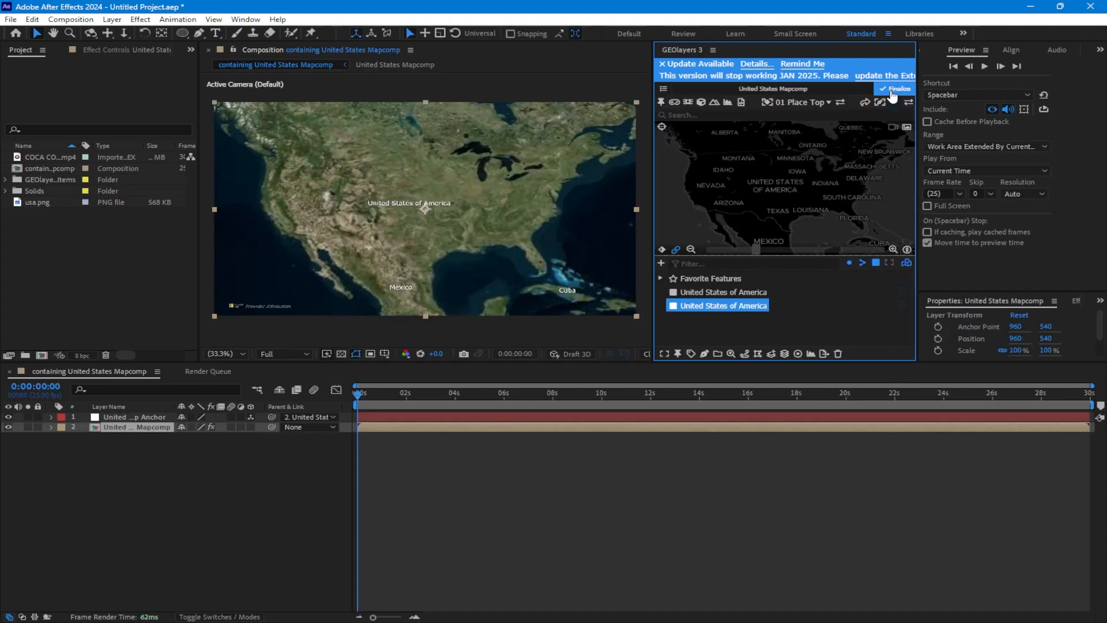
- Finalize the United States mapcomp imagery and turn off its place labels
click(892, 91)
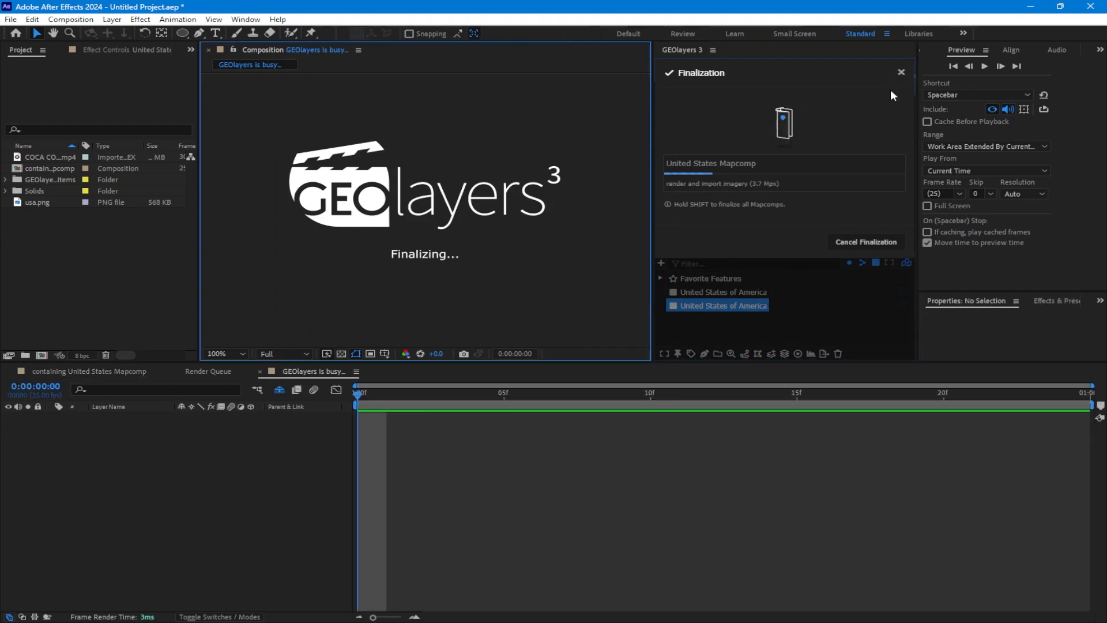
click(892, 238)
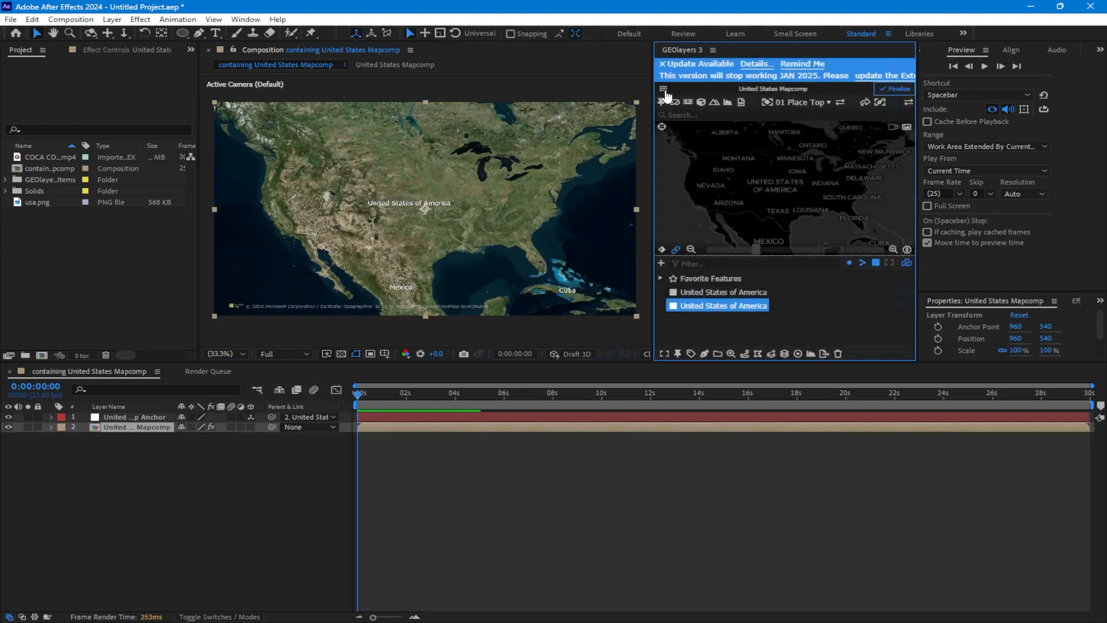
click(806, 104)
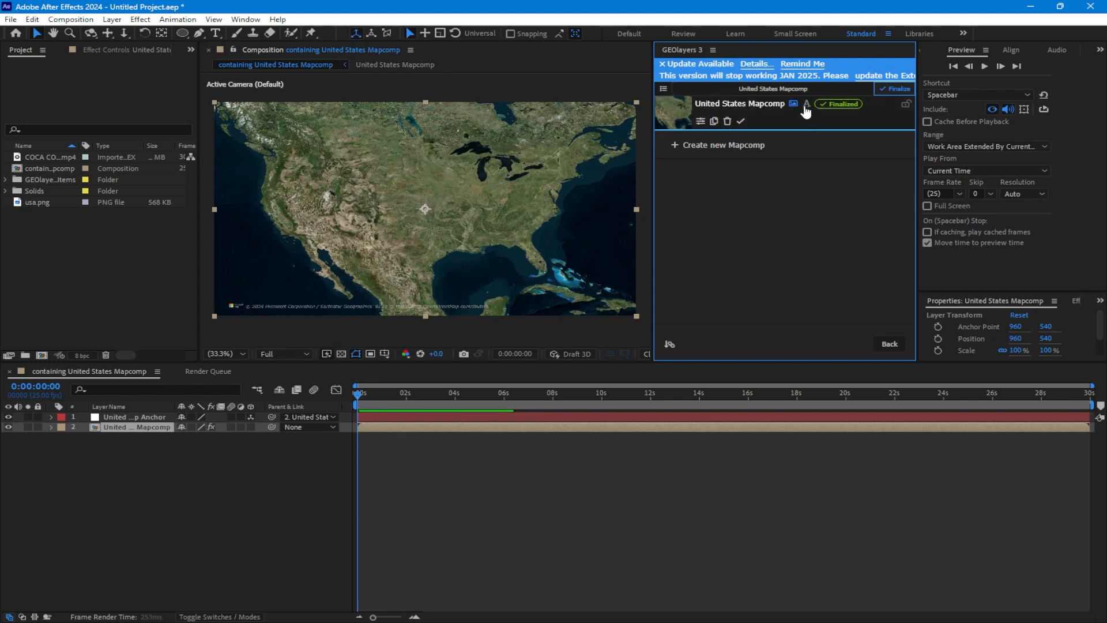
- Add the United States of America as a map feature and draw it as a red-filled shape layer over the map
click(690, 115)
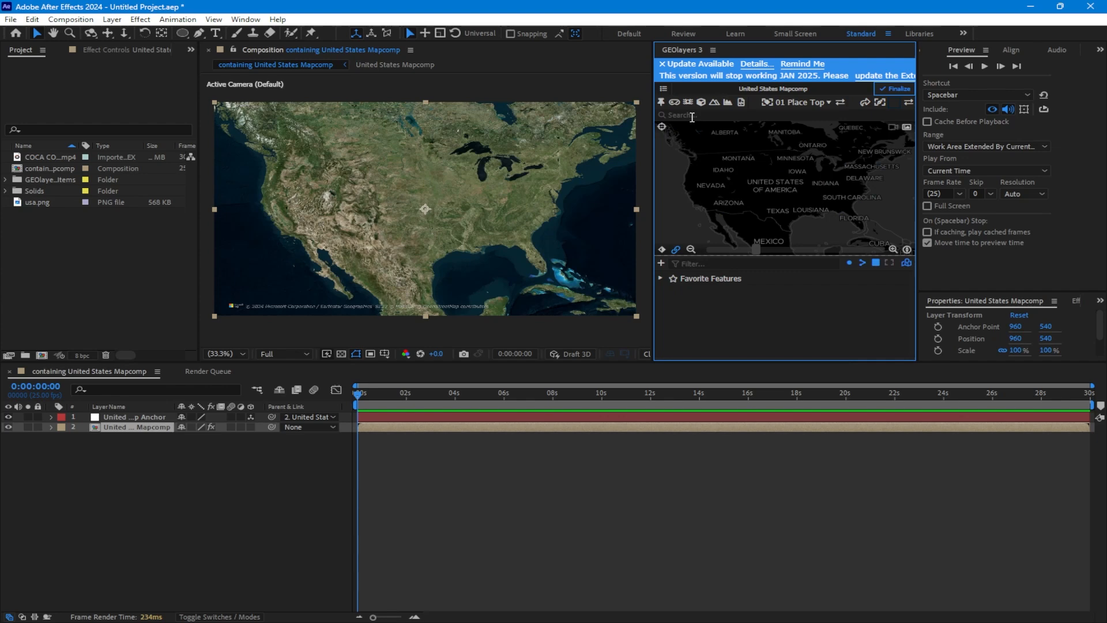
click(692, 115)
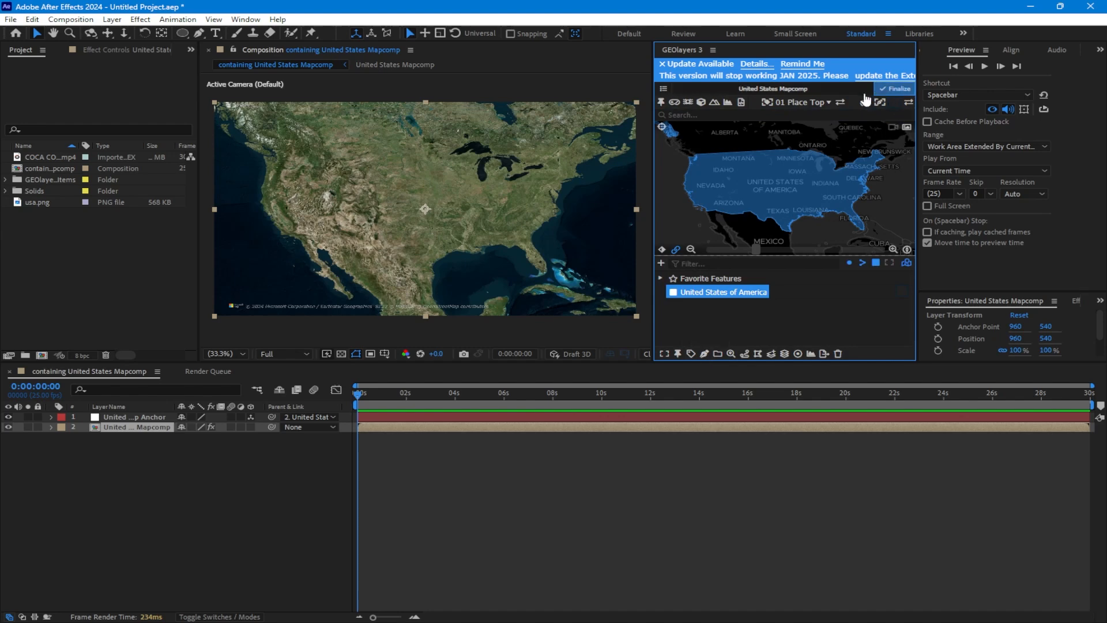
click(896, 104)
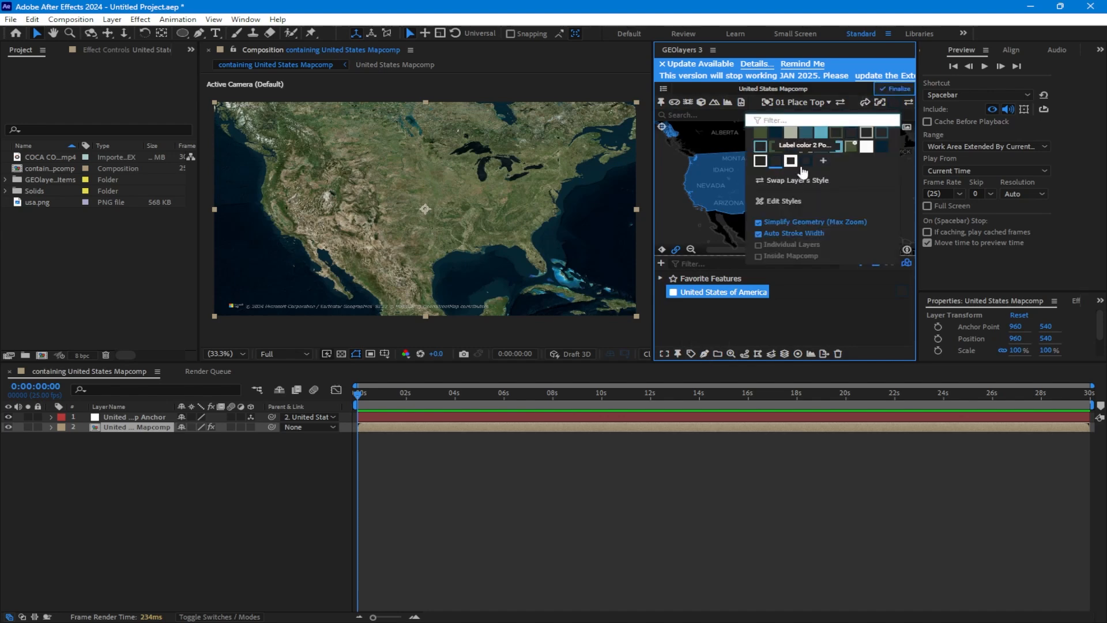
click(779, 200)
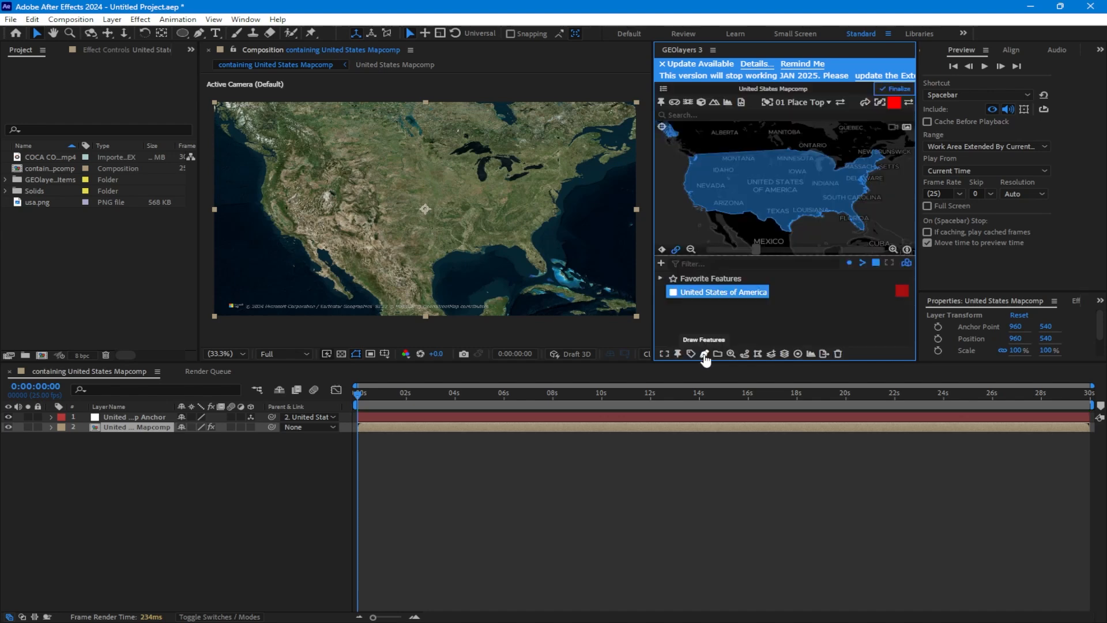
click(703, 353)
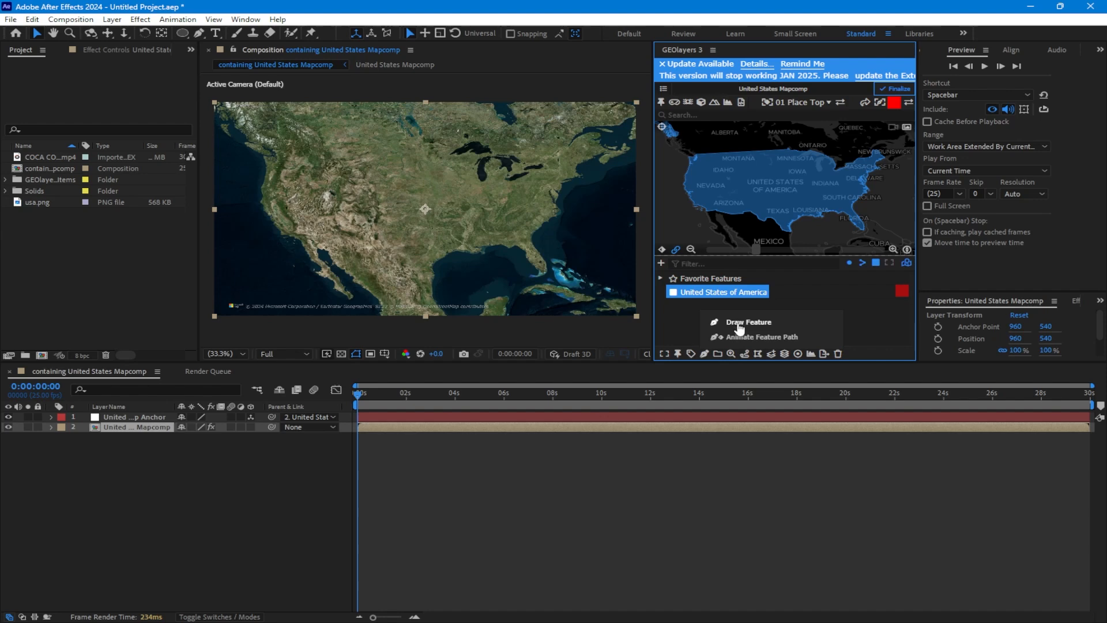
click(739, 326)
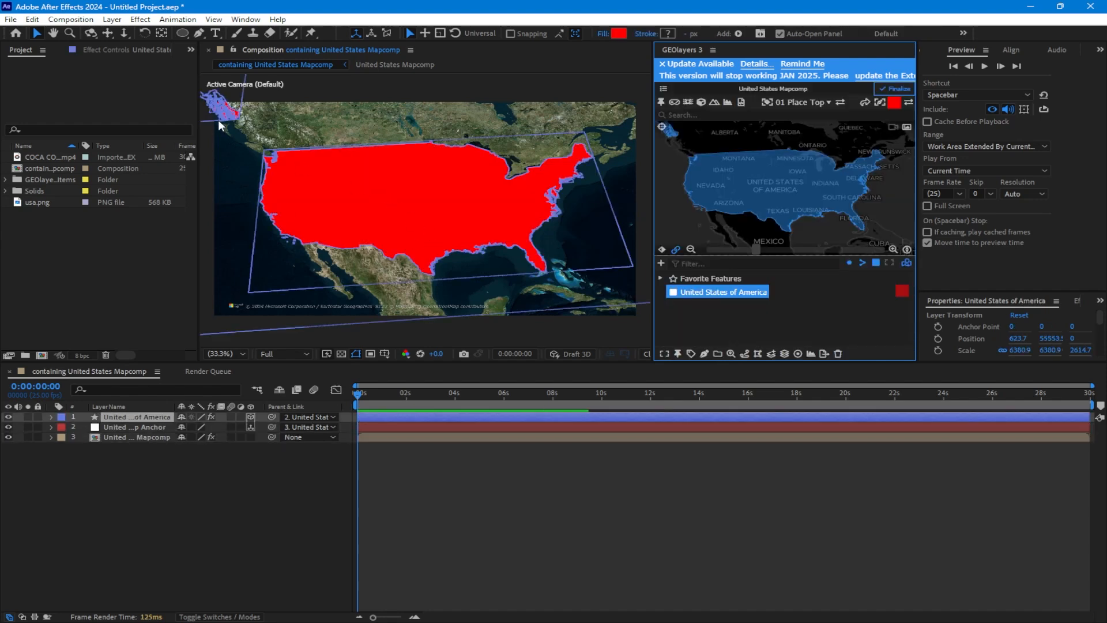
- Mask the United States shape layer with a closed Pen path around the contiguous states, leaving Alaska outside the mask
click(209, 106)
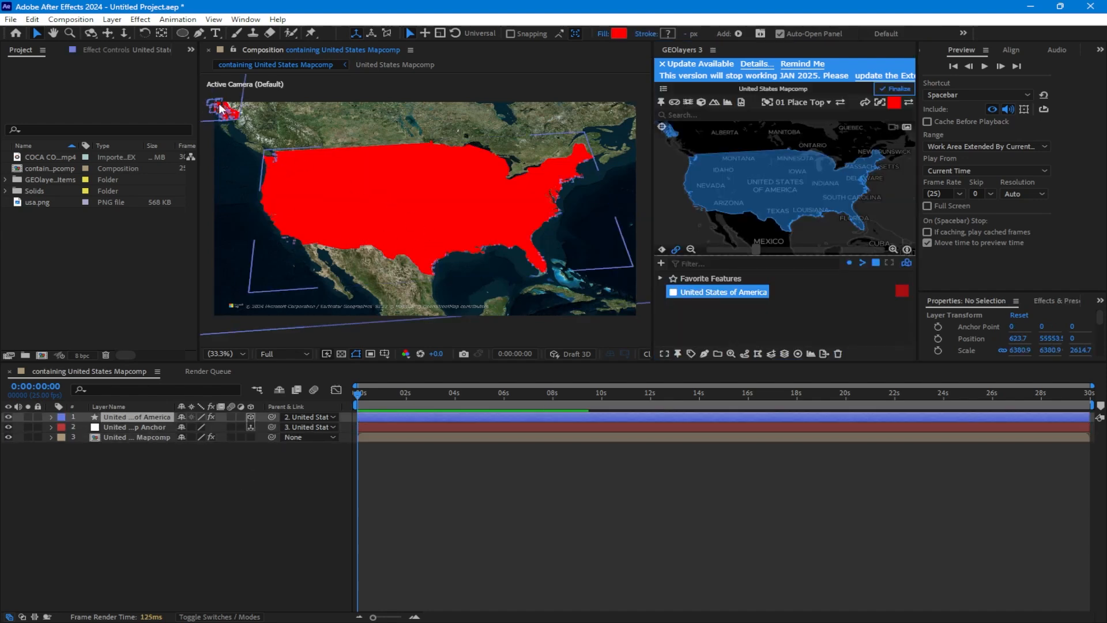
click(147, 414)
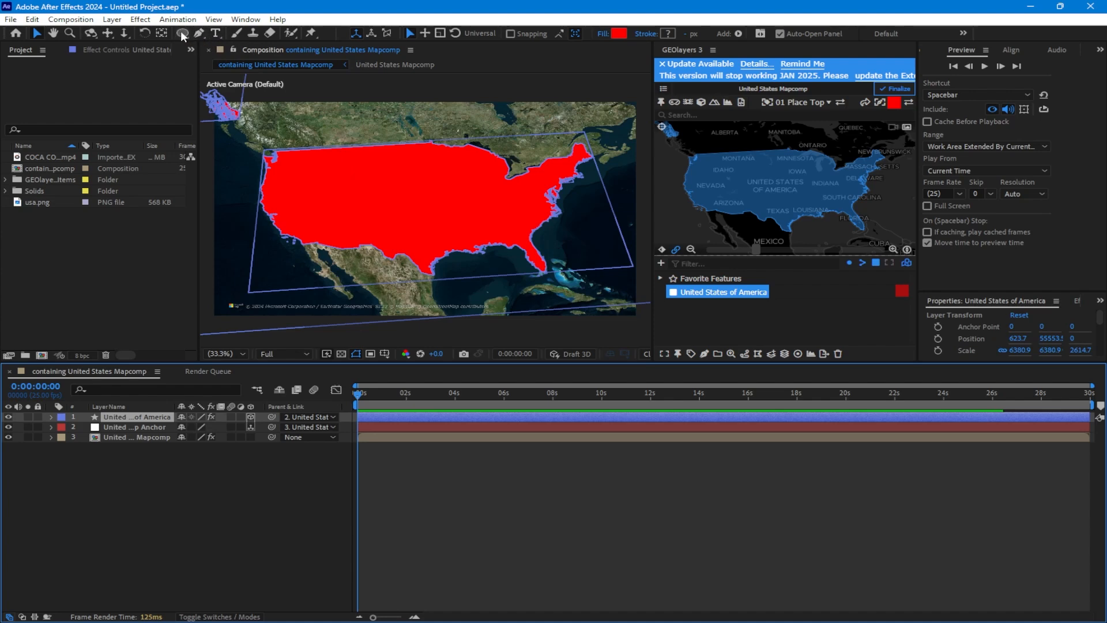
click(198, 33)
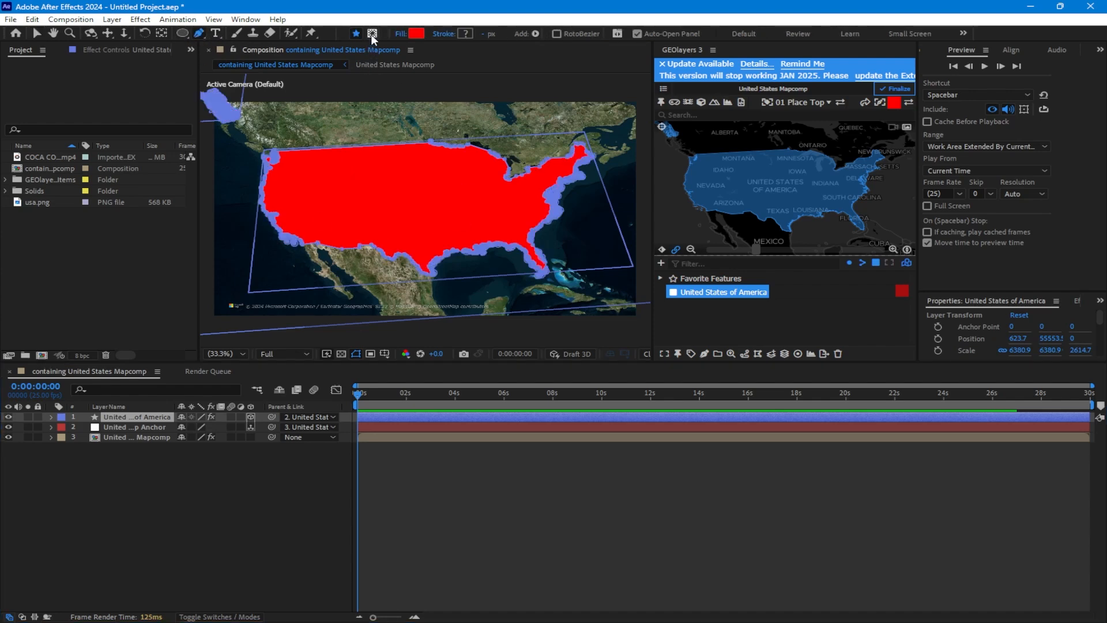
click(371, 33)
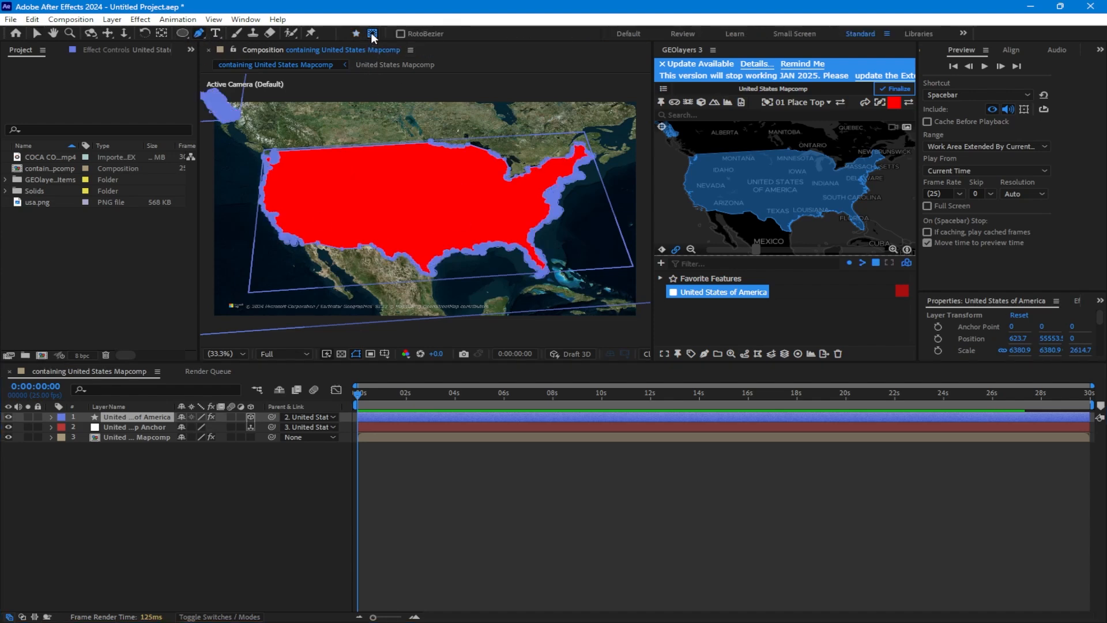
click(280, 124)
click(240, 146)
click(229, 198)
click(232, 253)
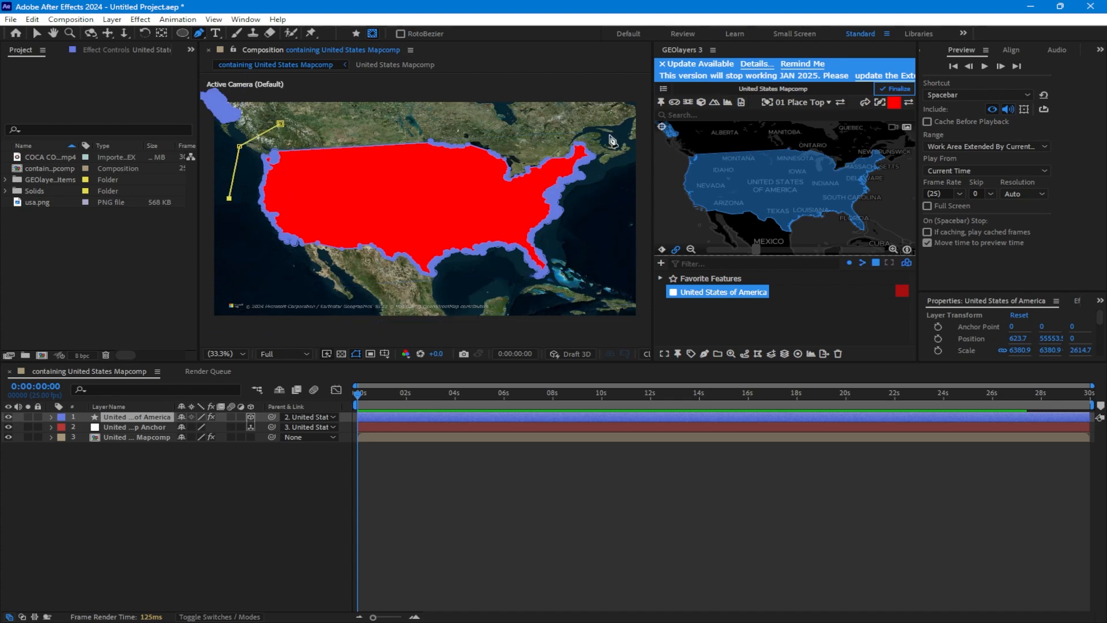
click(608, 124)
click(505, 113)
click(281, 124)
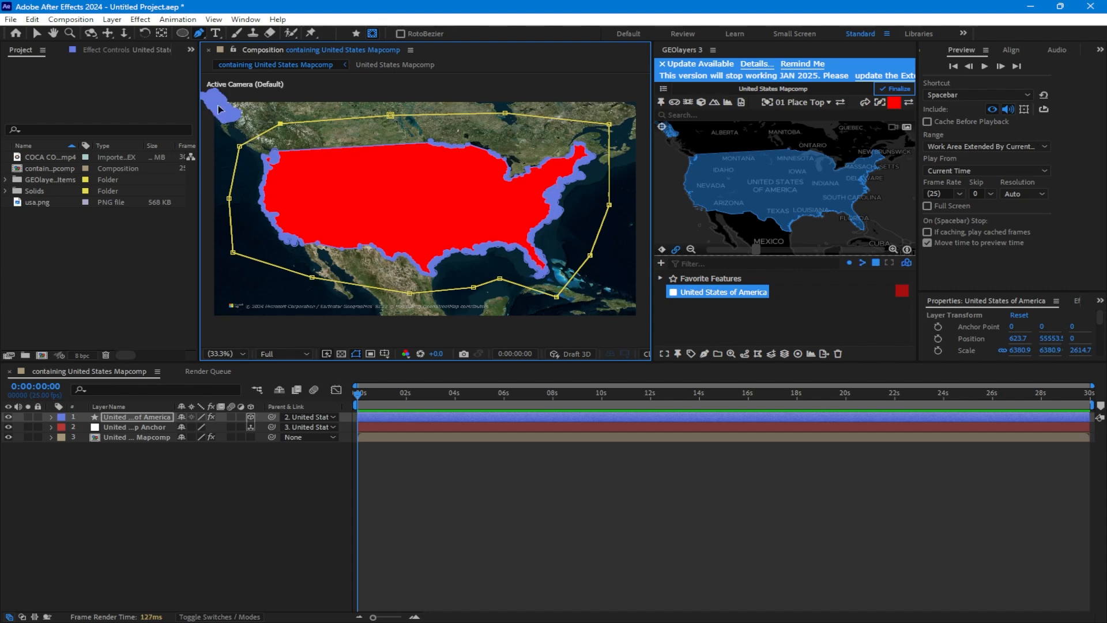
click(37, 33)
click(455, 450)
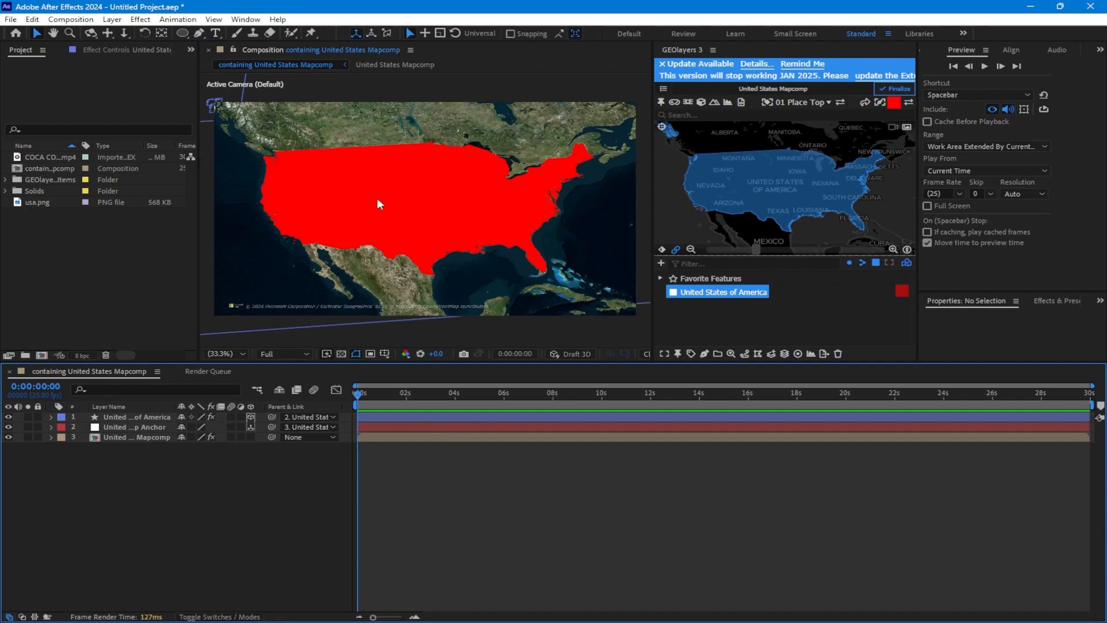
- Add usa.png directly beneath the United States shape layer and scale the flag to 26%
drag(36, 203, 134, 421)
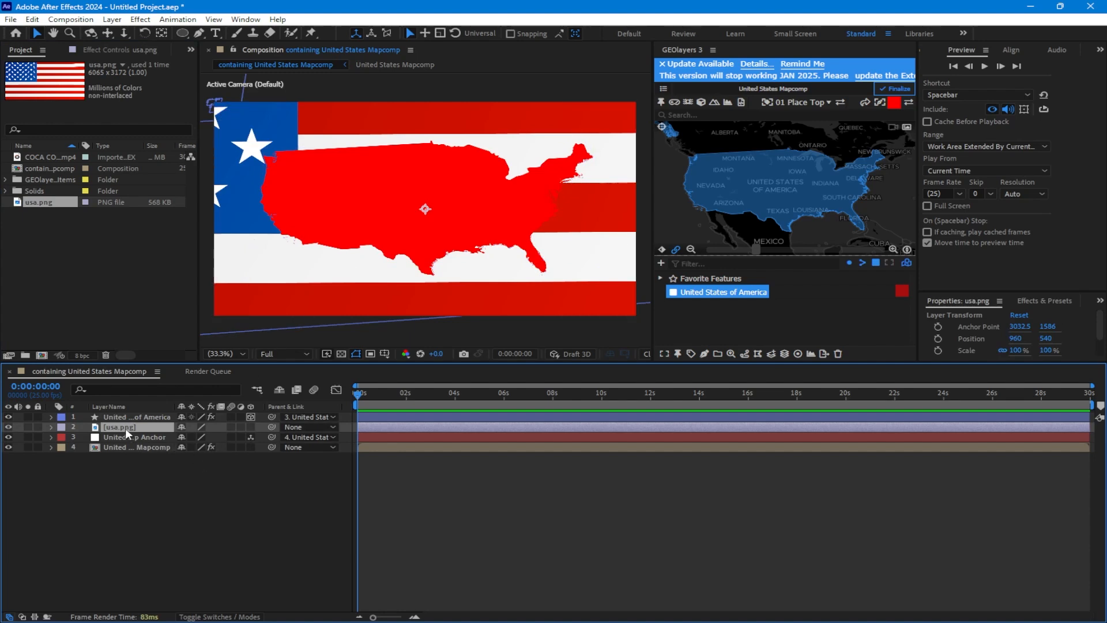
key(s)
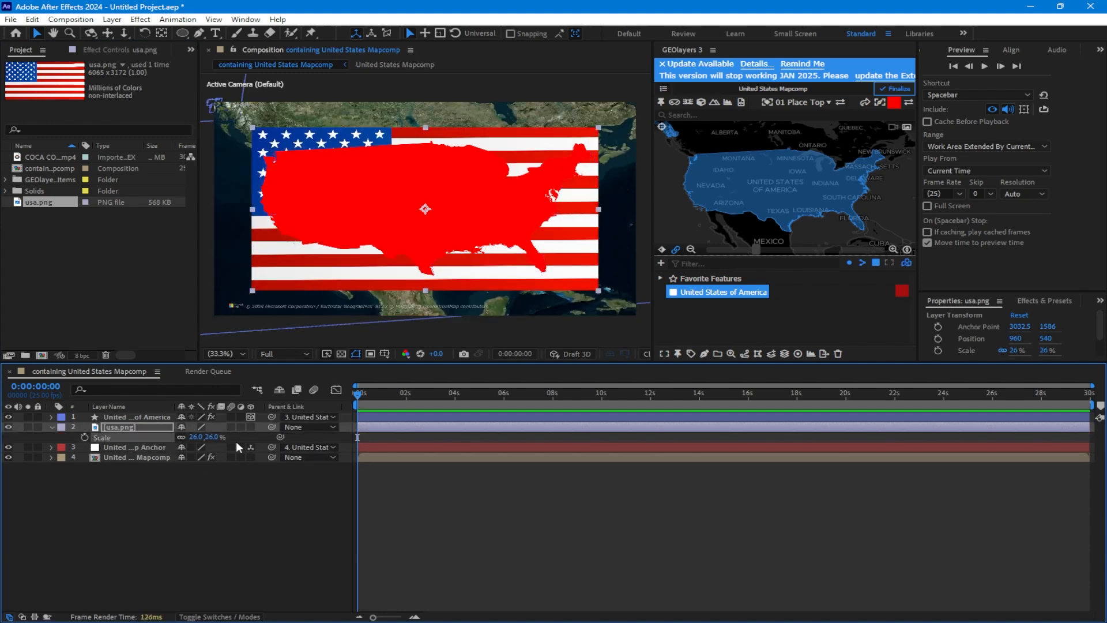
click(52, 428)
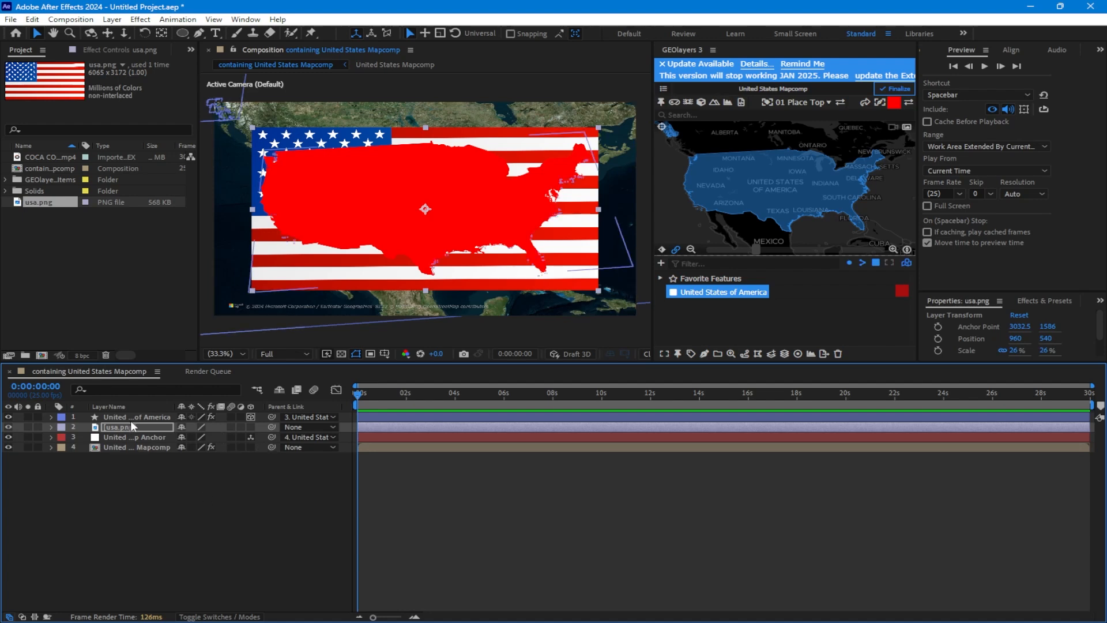
- Use the United States shape layer as the track matte for the usa.png flag layer
key(F4)
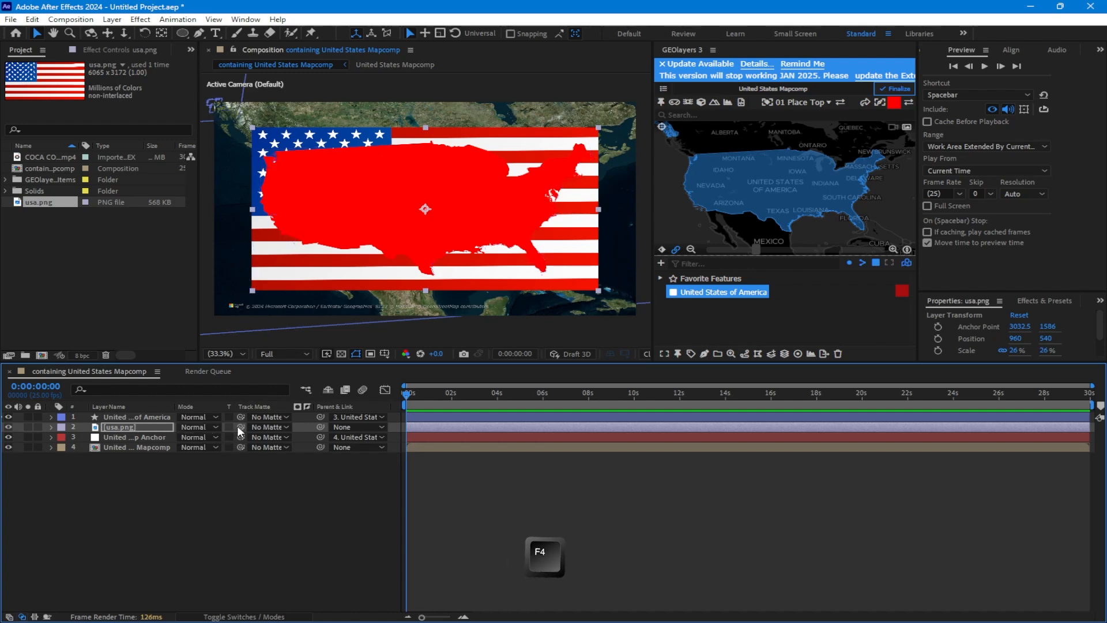
drag(240, 427, 146, 421)
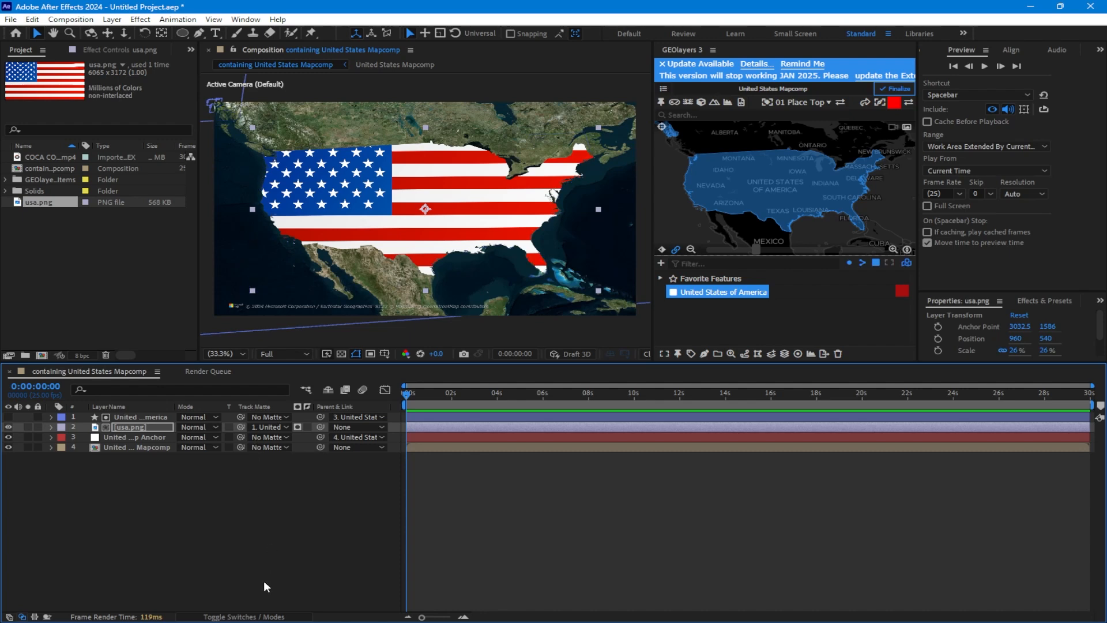
click(244, 616)
- Make the usa.png flag a 3D layer and parent it to United States Mapcomp Anchor
click(250, 427)
click(300, 427)
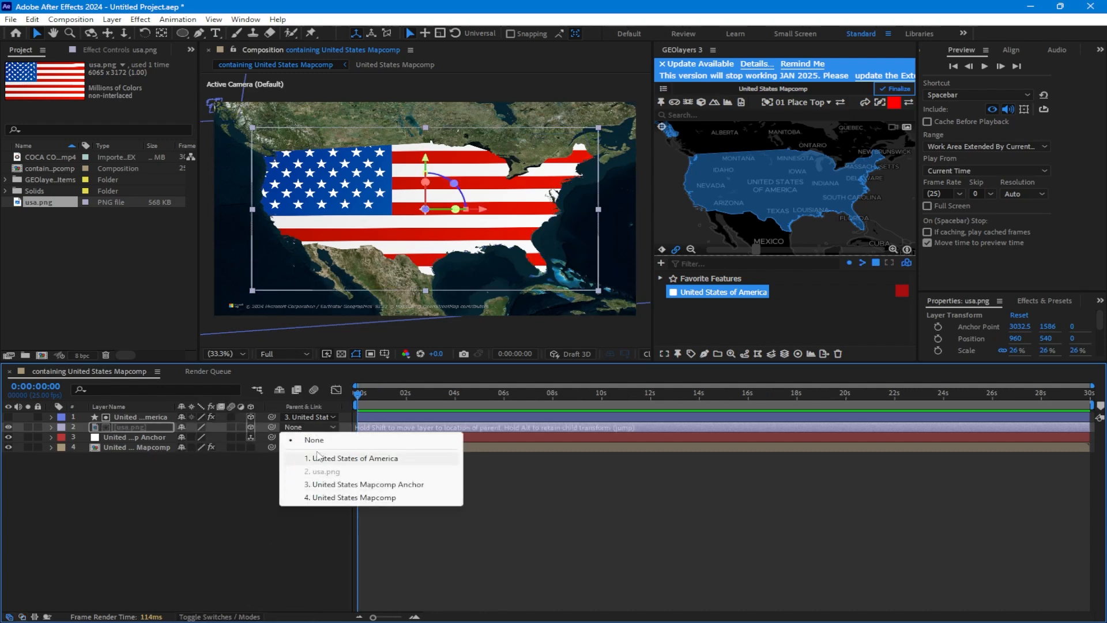
click(346, 484)
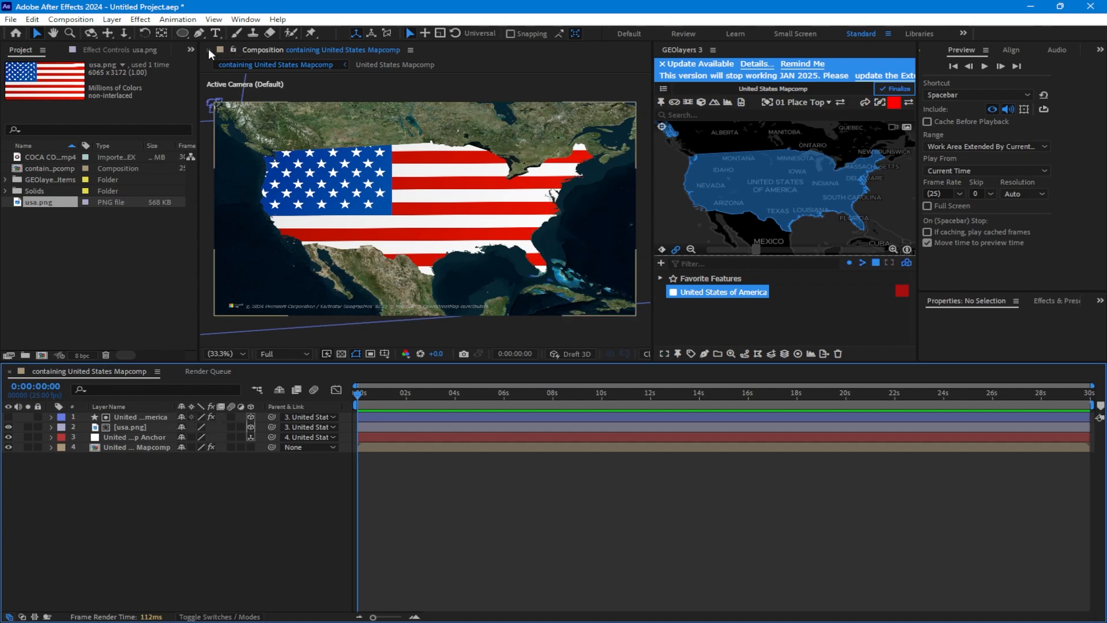
- Add a composition-sized green ellipse shape layer and shift the ellipse slightly up and to the right over the map
double_click(182, 33)
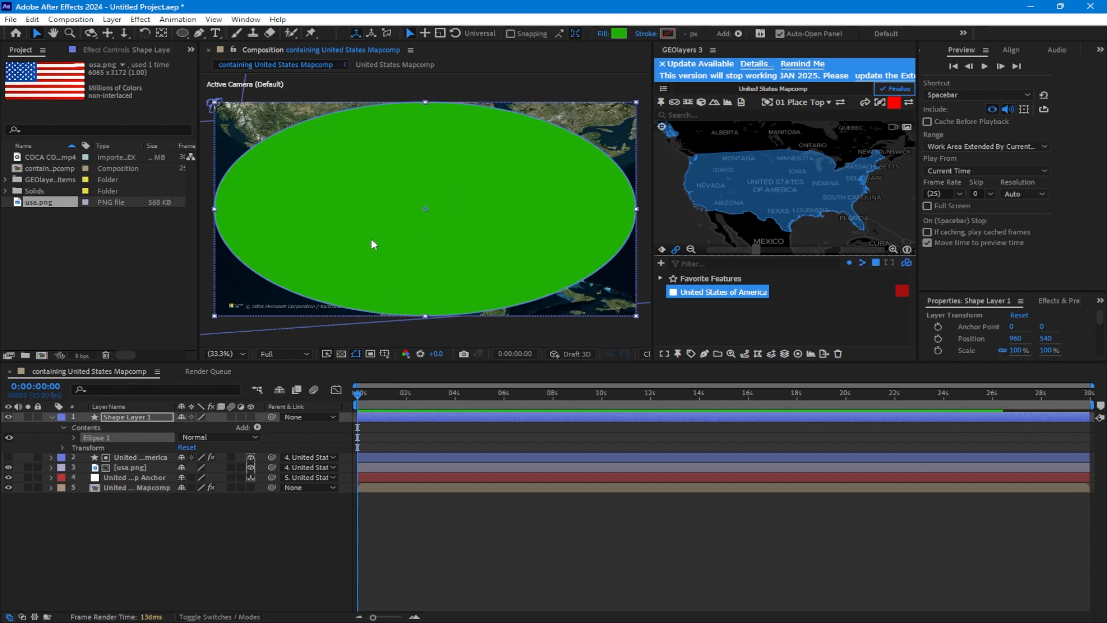
drag(353, 283, 389, 264)
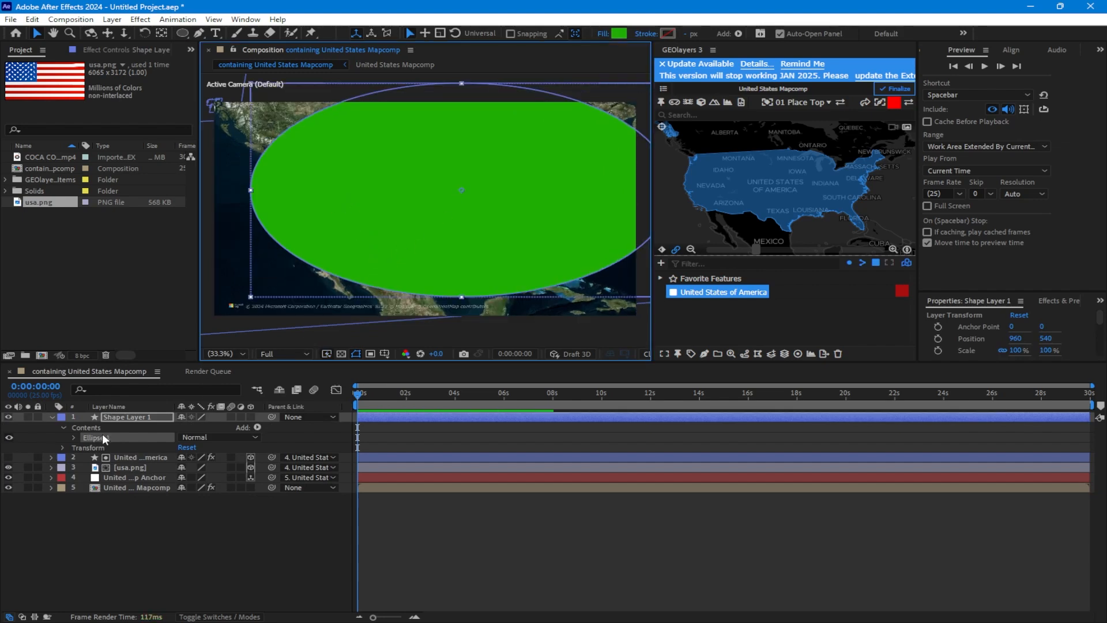
click(52, 417)
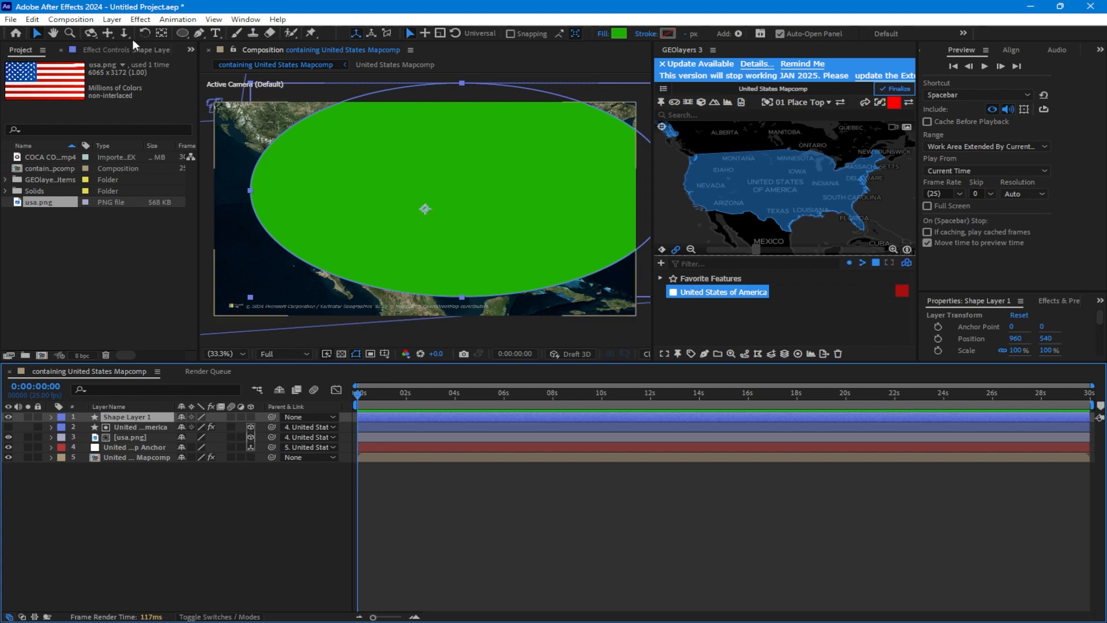
- Move the ellipse layer's anchor point to the ellipse's left edge and set the layer's opacity to 50%
click(161, 33)
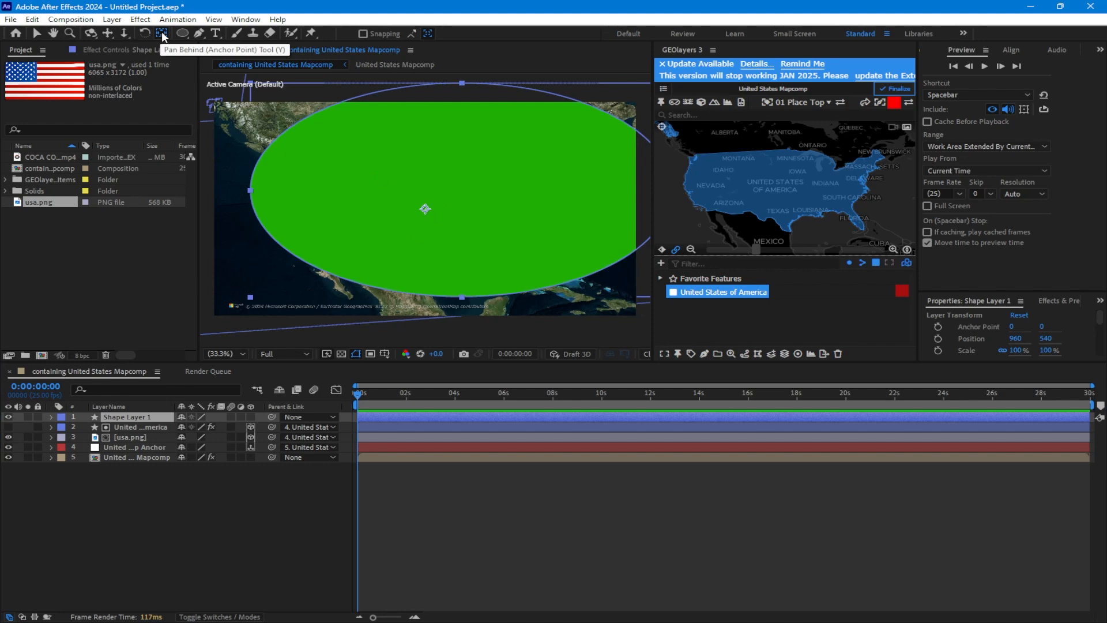
drag(425, 211, 251, 191)
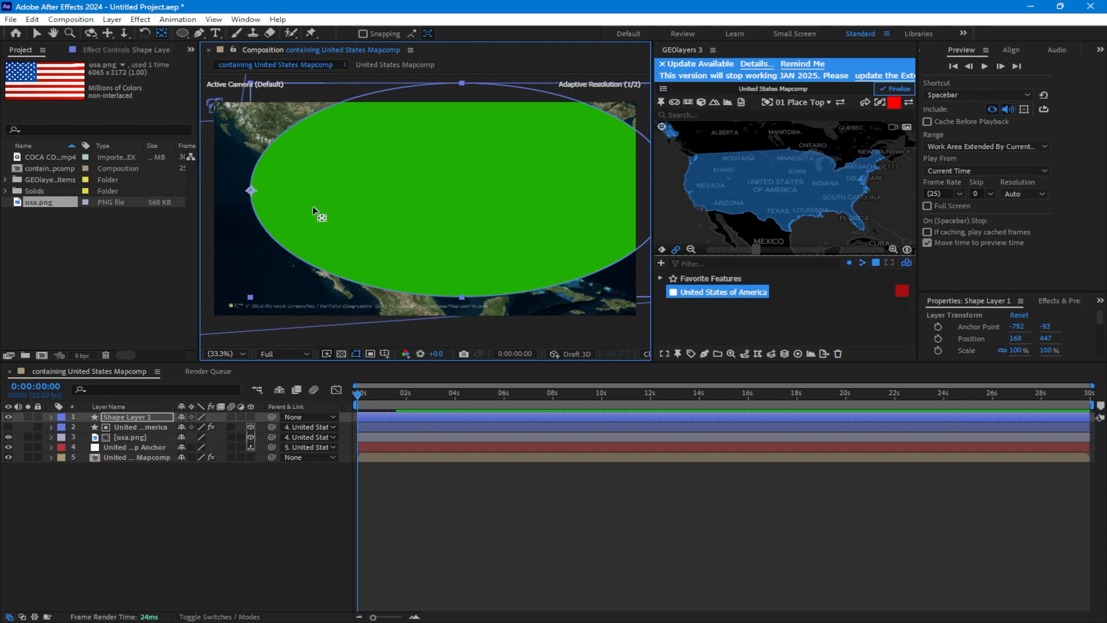
key(t)
click(185, 427)
text(50)
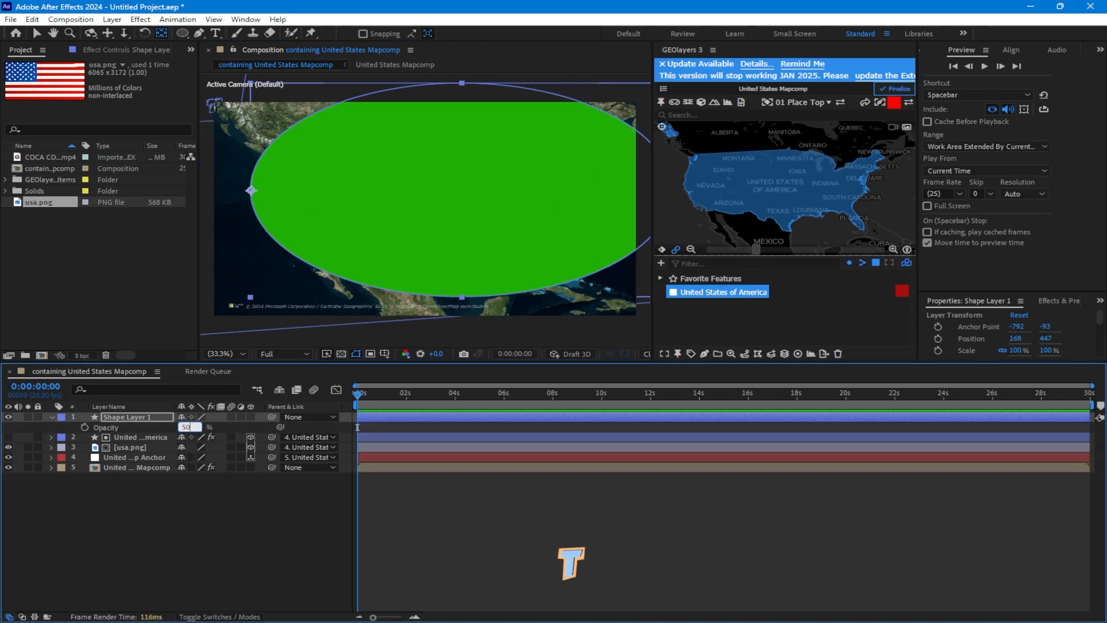
key(Return)
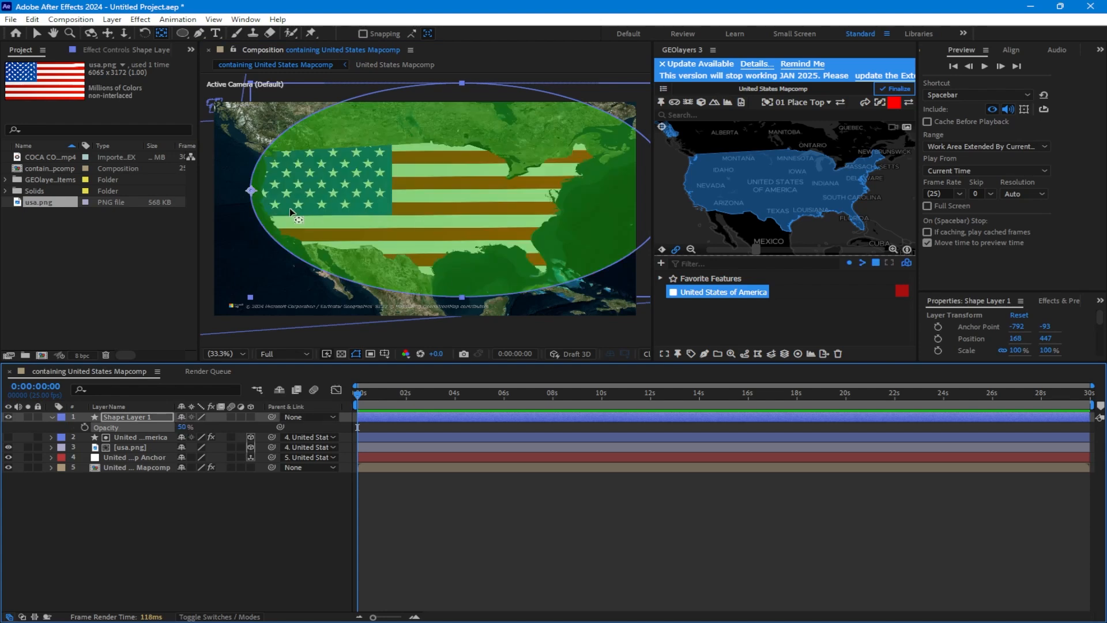
- Shift the ellipse layer's anchor point slightly inward from the ellipse's left edge and set the layer's opacity to 100%
drag(251, 191, 260, 190)
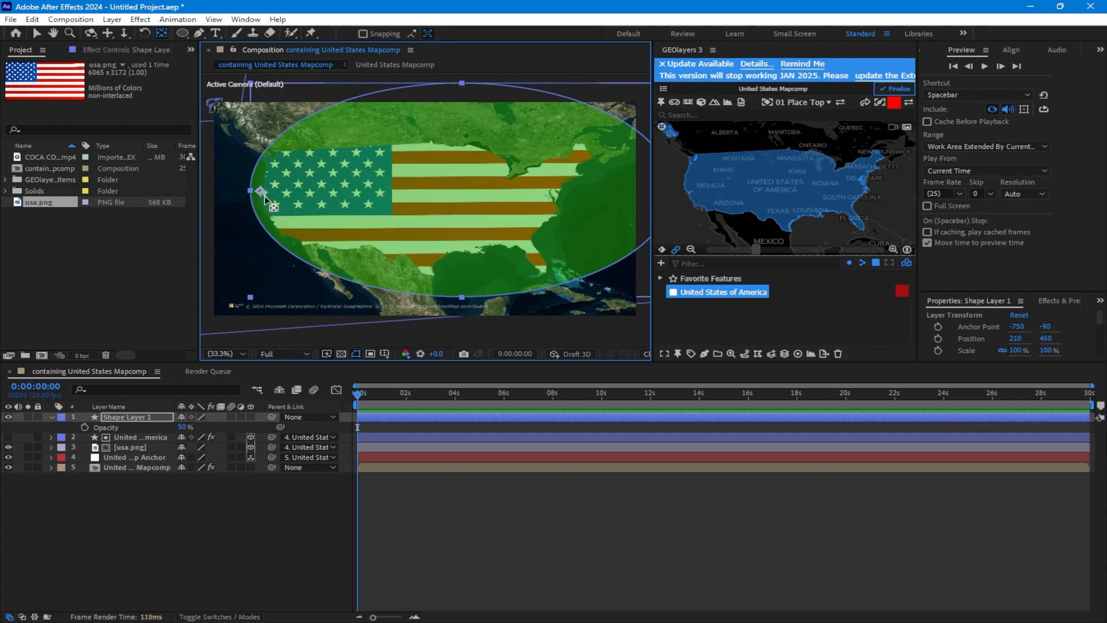
key(v)
click(182, 427)
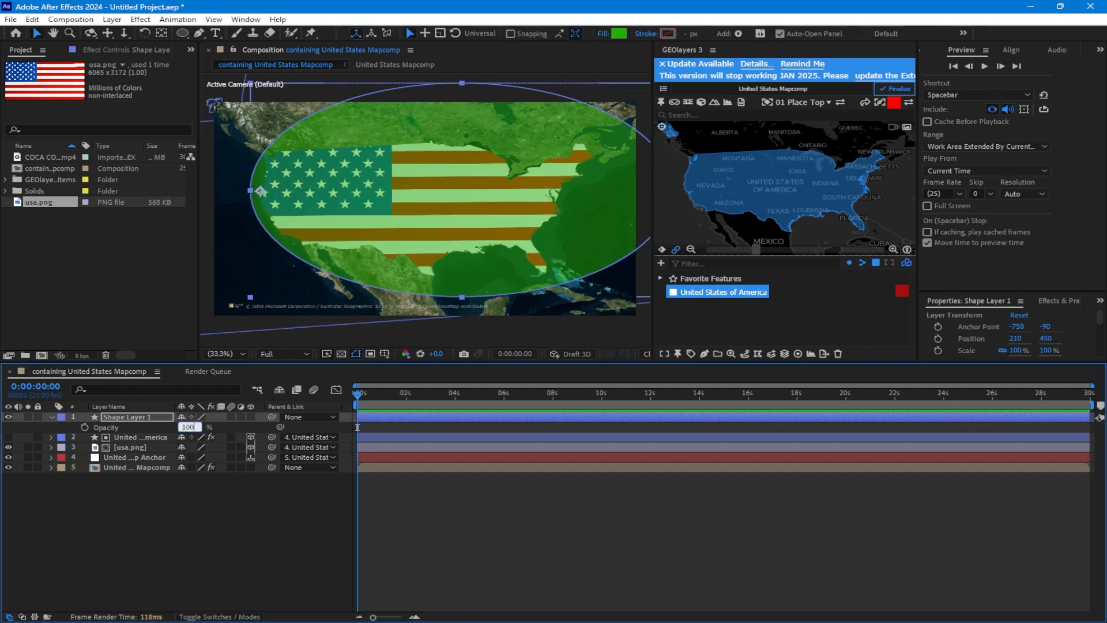
text(100)
key(Return)
click(51, 416)
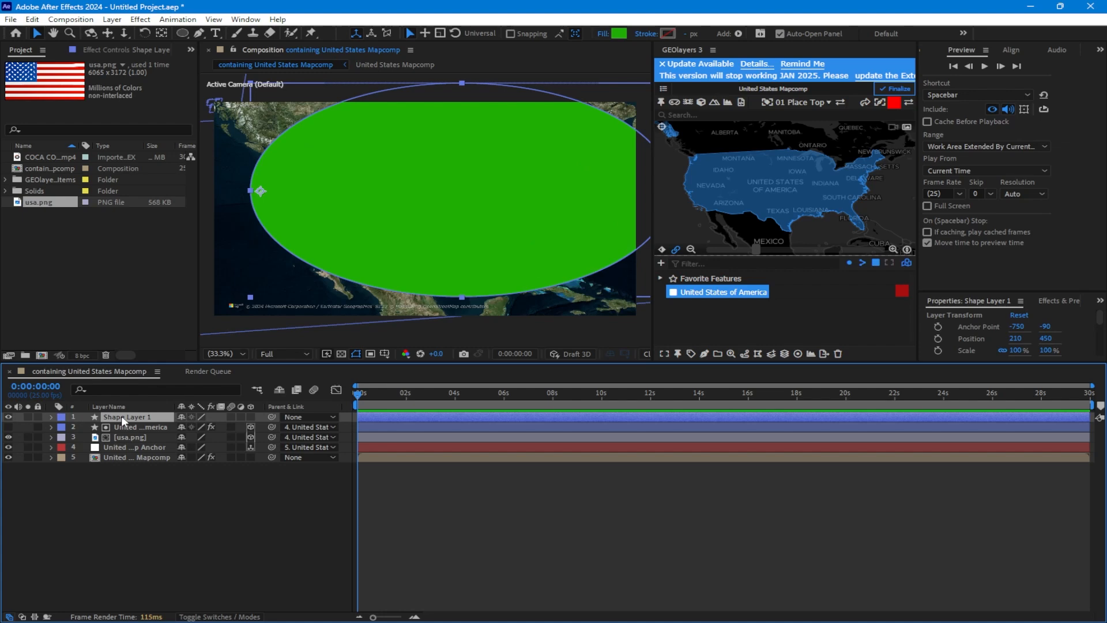
- Set the ellipse layer's scale to 50%
key(s)
click(199, 426)
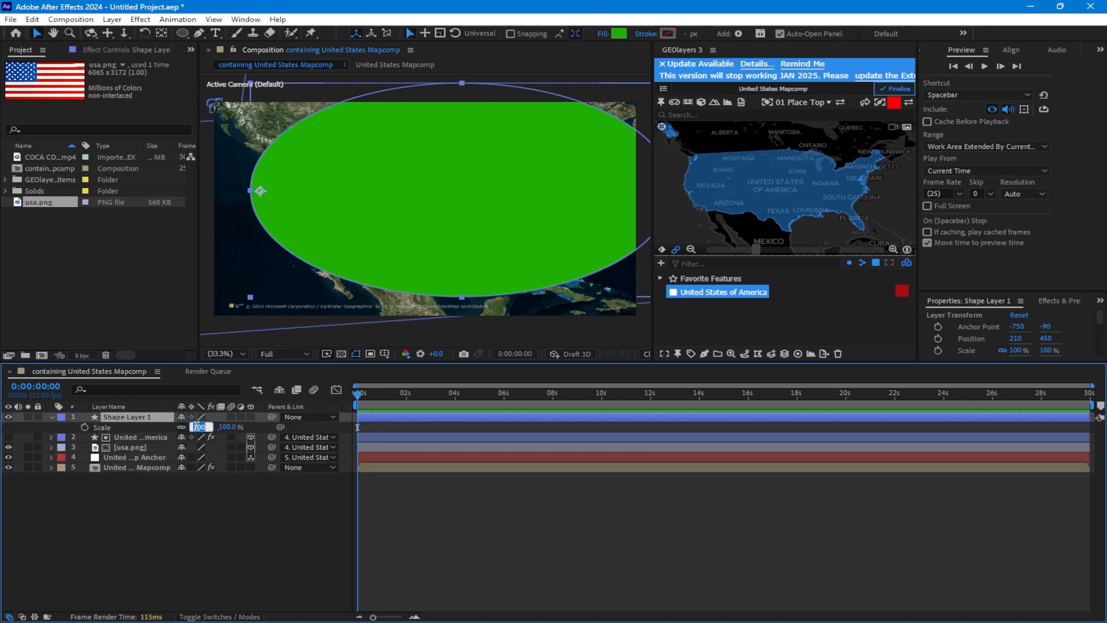
text(50)
key(Return)
click(154, 527)
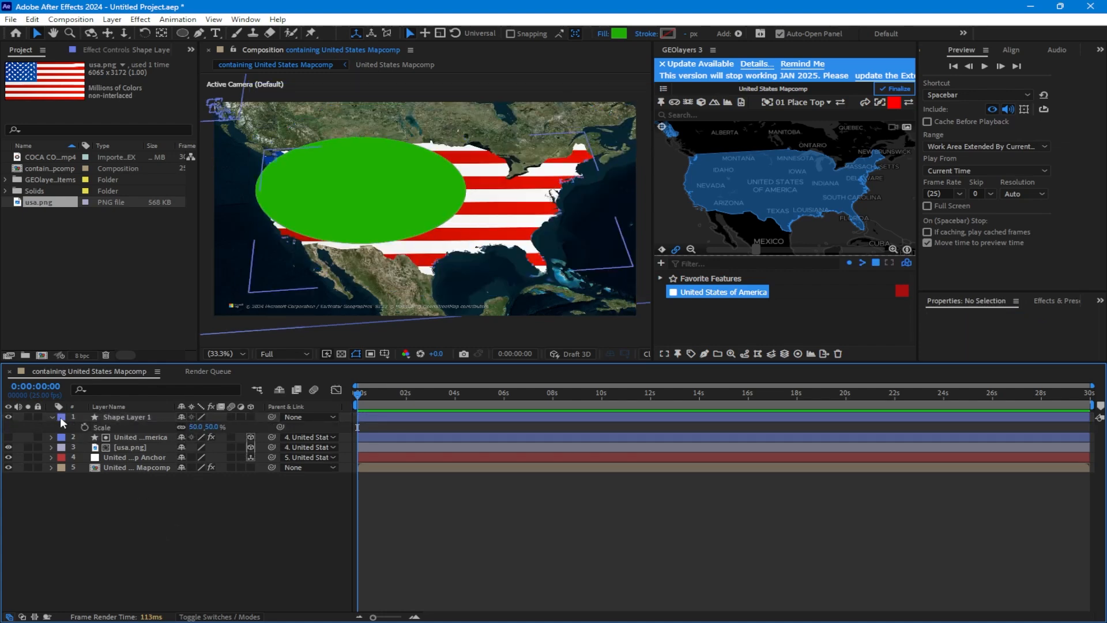
- Add a Repeater to the ellipse shape layer's contents and show its properties
click(53, 416)
click(53, 416)
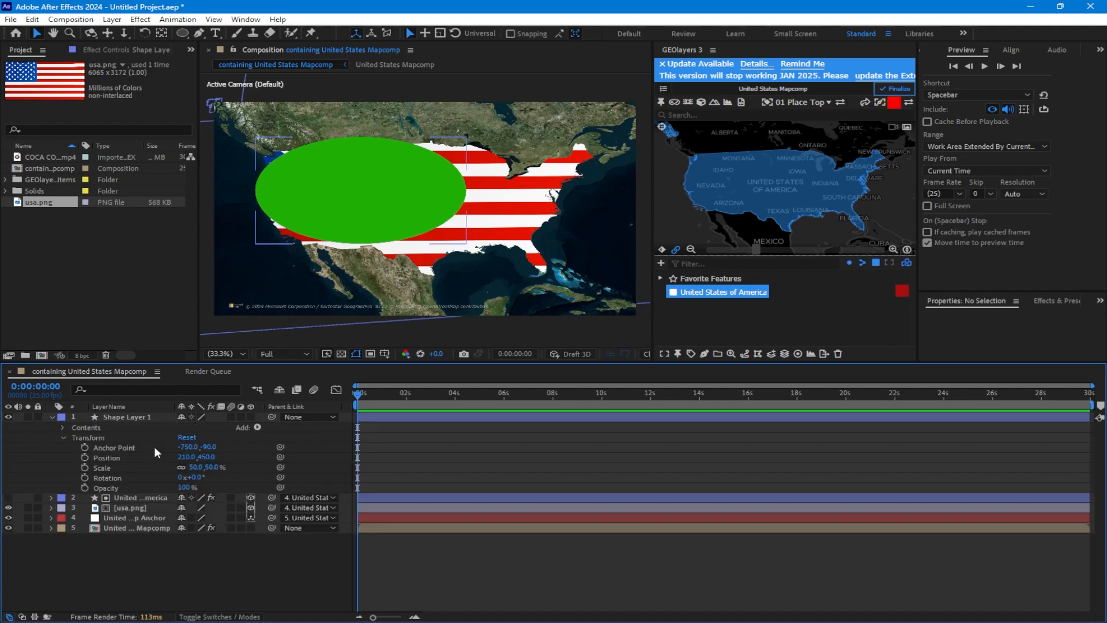
click(256, 428)
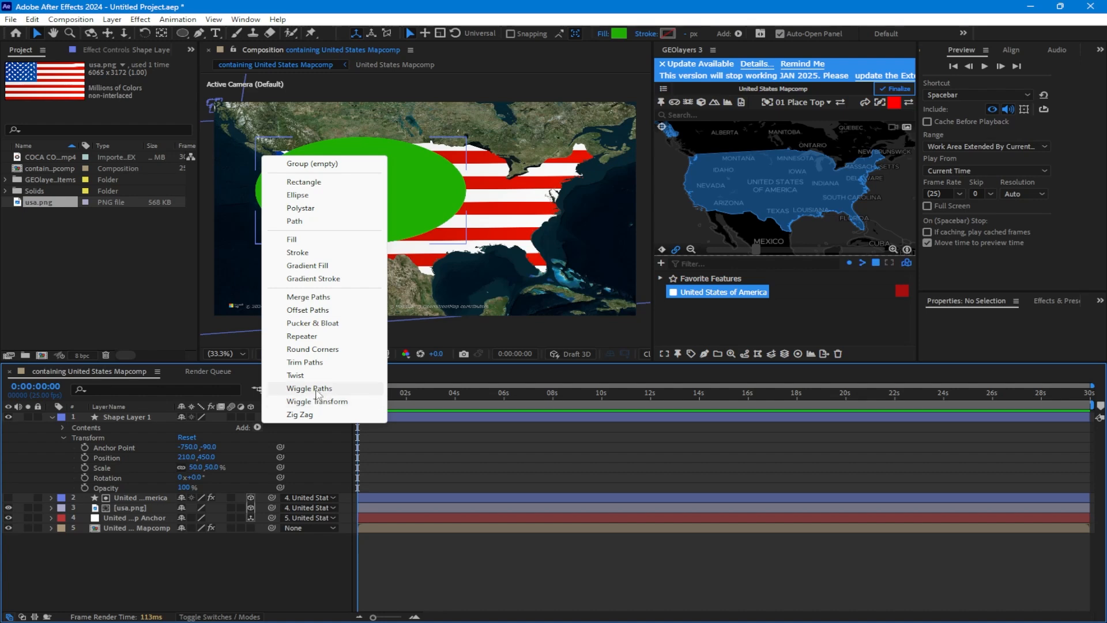
click(310, 336)
click(74, 448)
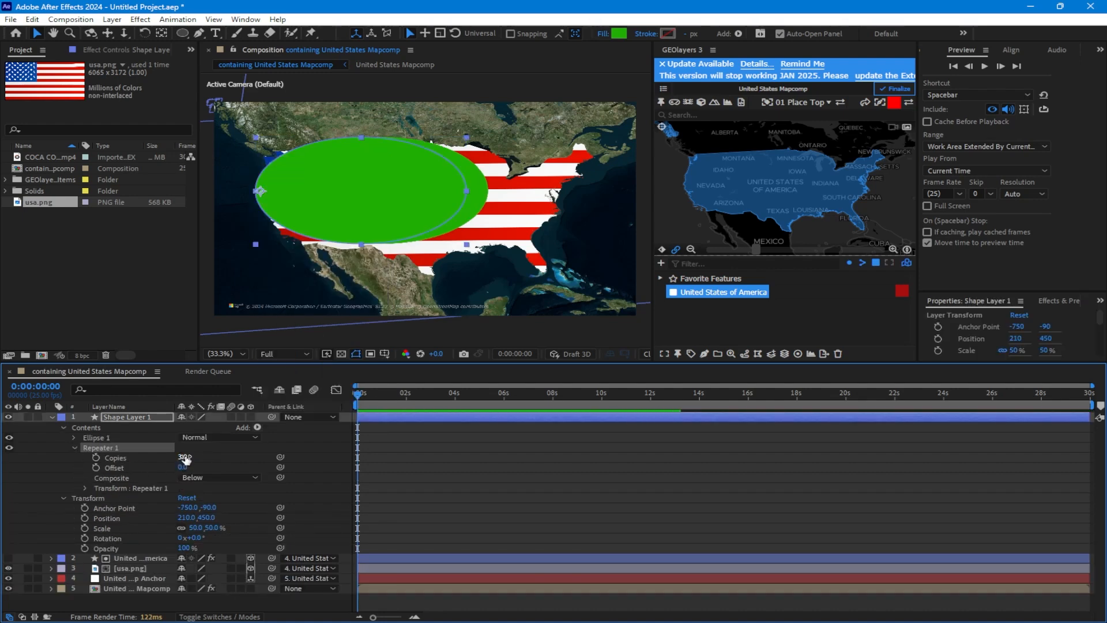
- Set the repeater's transform to 0% end opacity and a horizontal position of 0
click(85, 488)
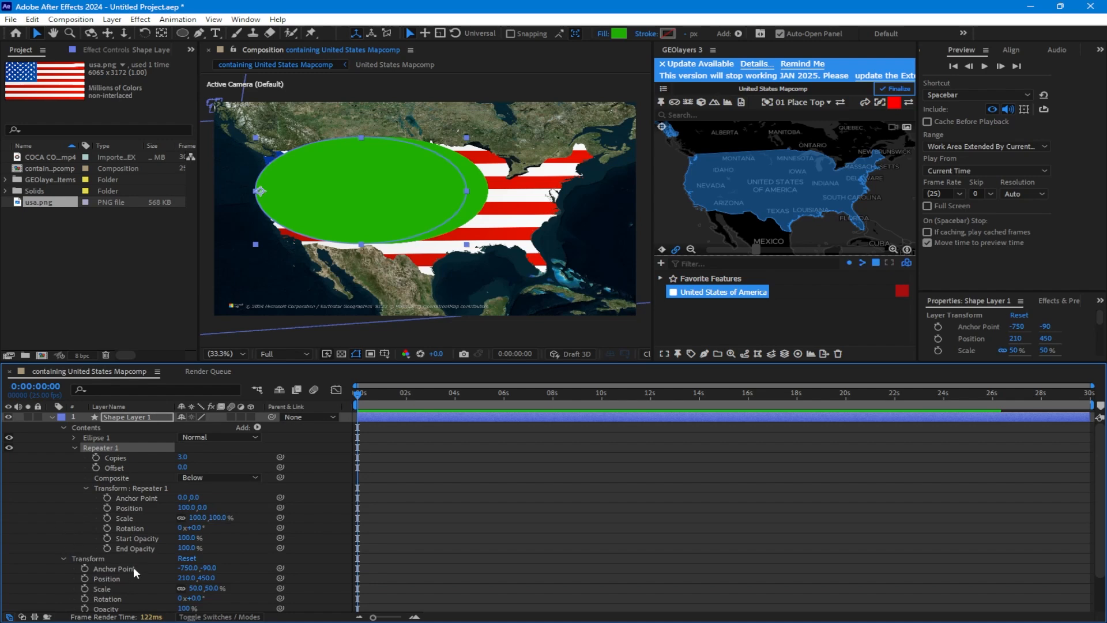
click(184, 549)
text(0)
click(137, 547)
click(183, 507)
text(0)
key(Return)
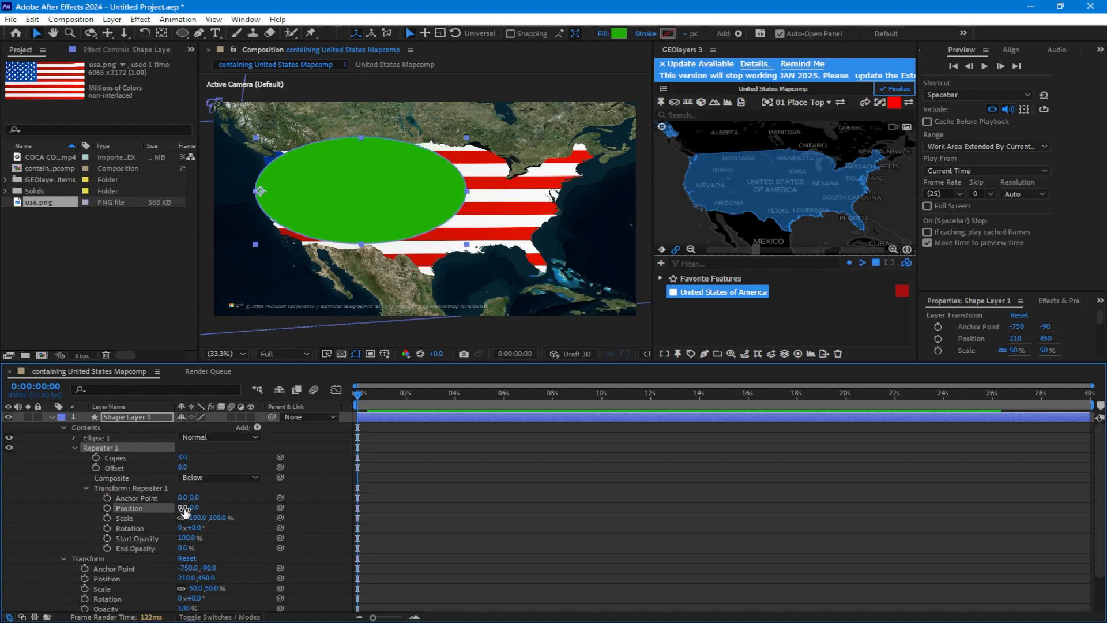
- Raise the repeater's transform scale to 117% so the copies spread out as rings
click(197, 518)
click(226, 531)
drag(199, 518, 209, 518)
click(445, 202)
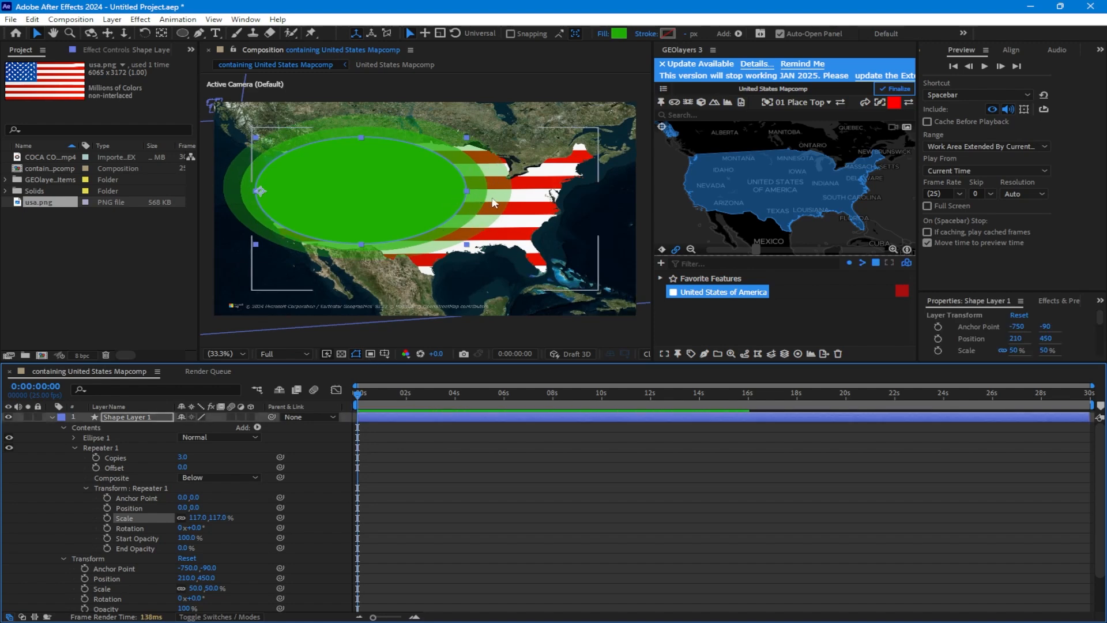
- Use the United States shape layer as the track matte for the ellipse layer
click(52, 416)
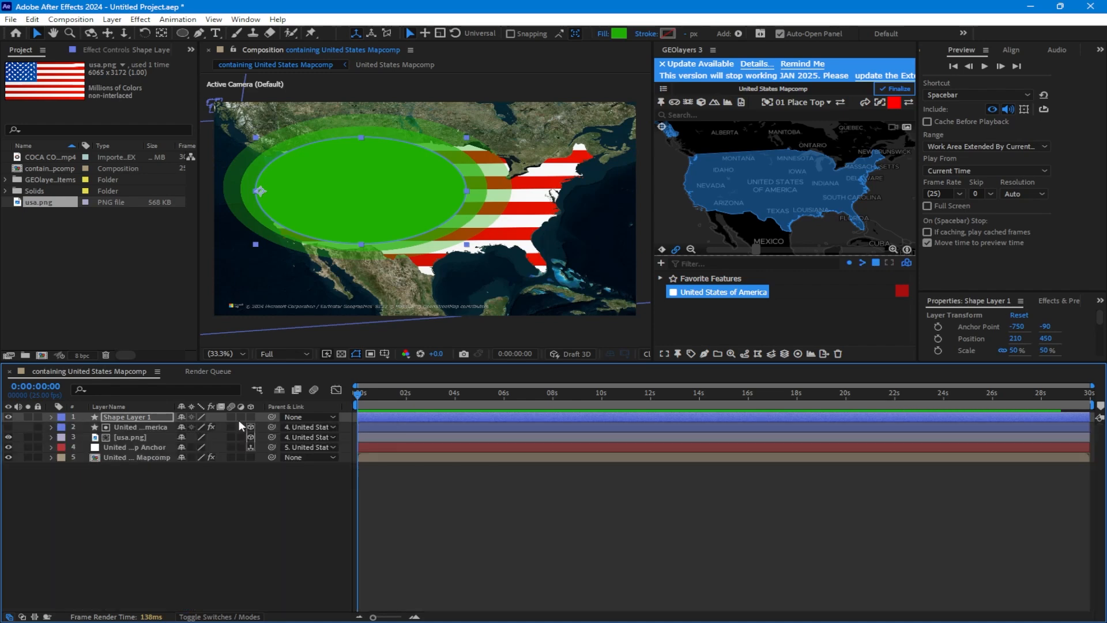
key(F4)
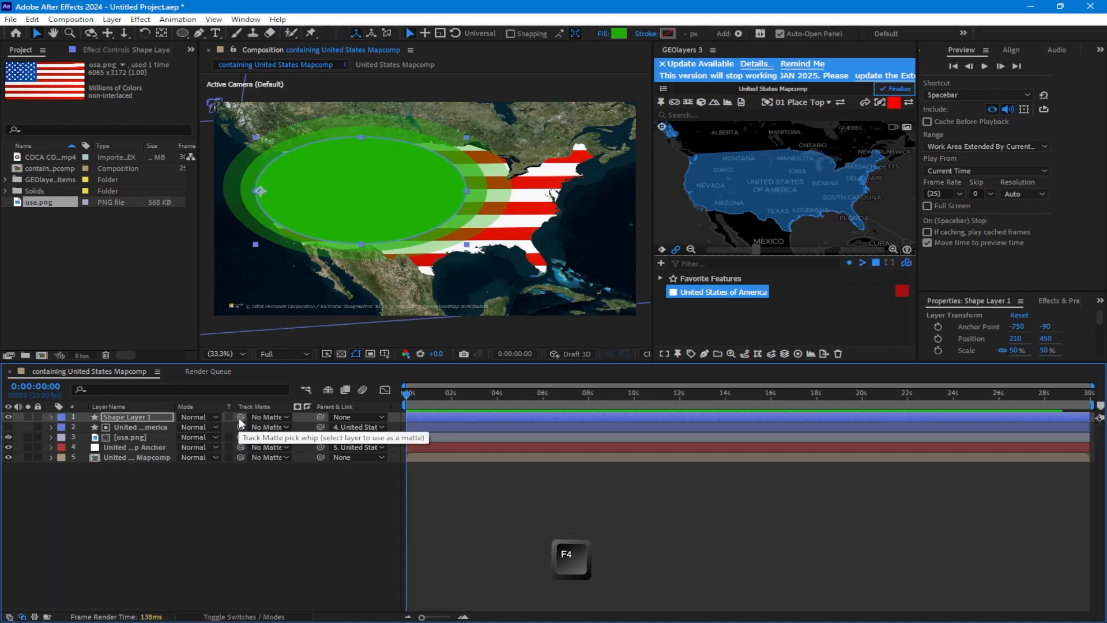
drag(241, 417, 144, 426)
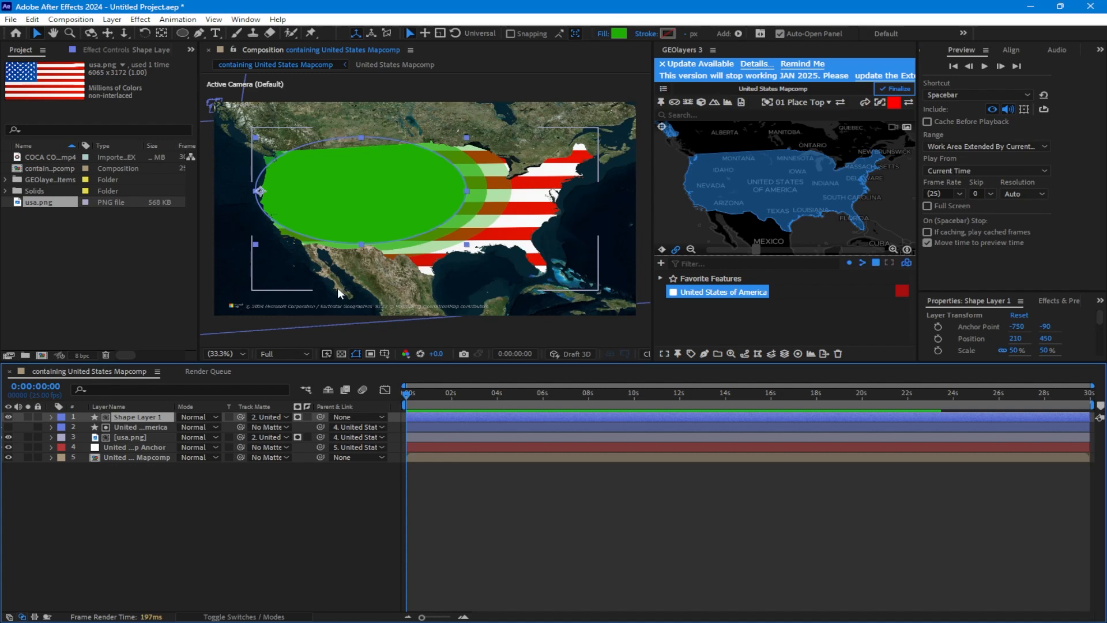
- Apply Turbulent Displace to the ellipse layer with complexity 10 and pinning set to Pin Horizontal
key(ctrl+space)
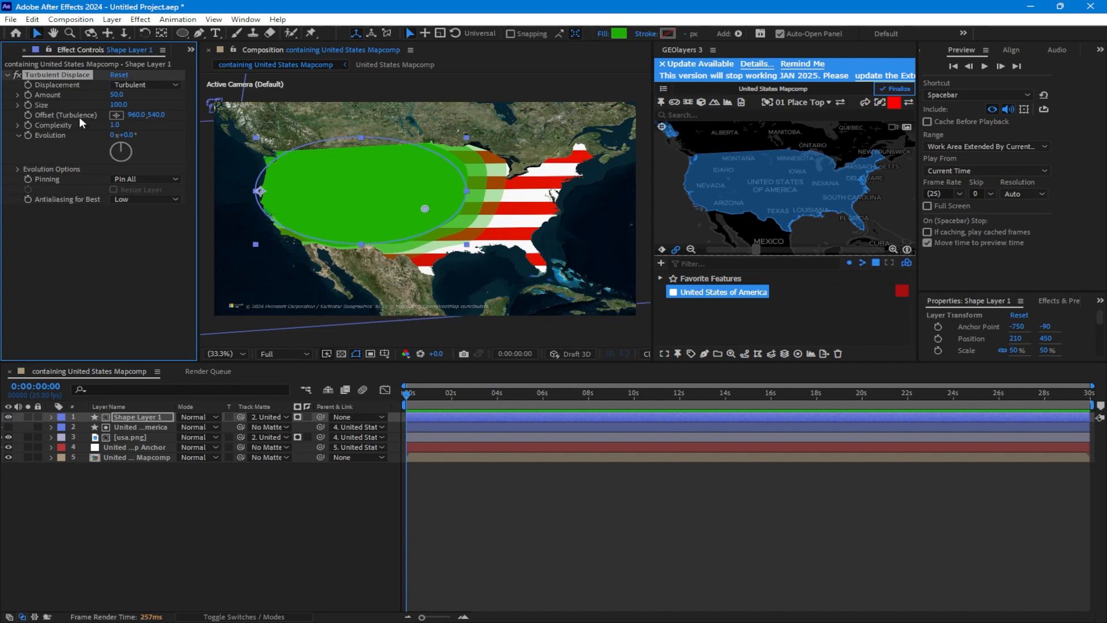
drag(198, 160, 238, 160)
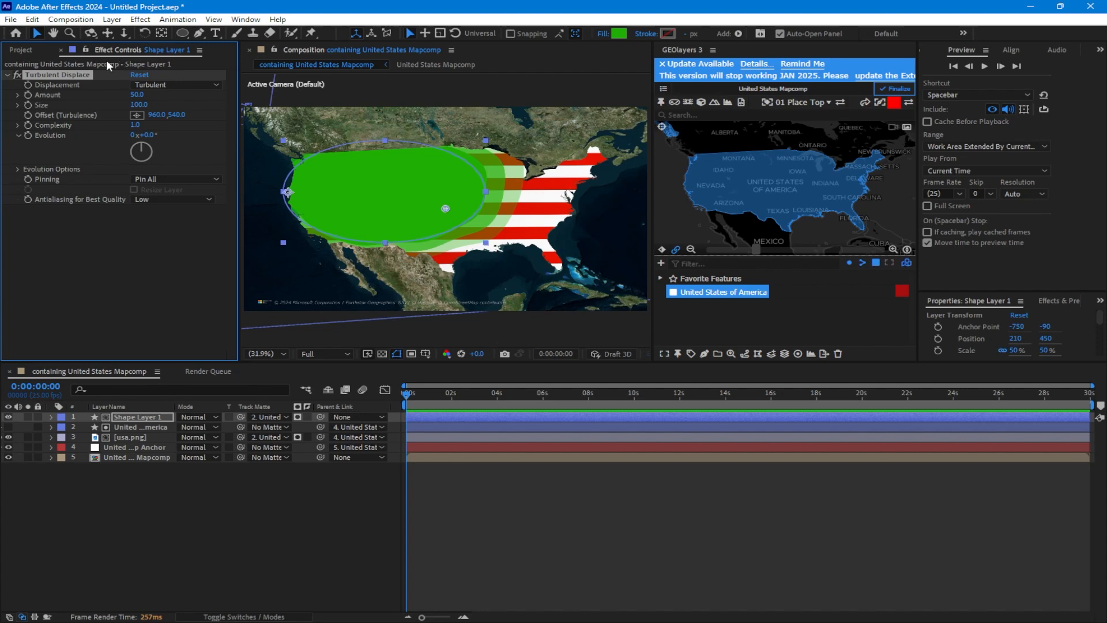
click(133, 126)
text(10)
key(Return)
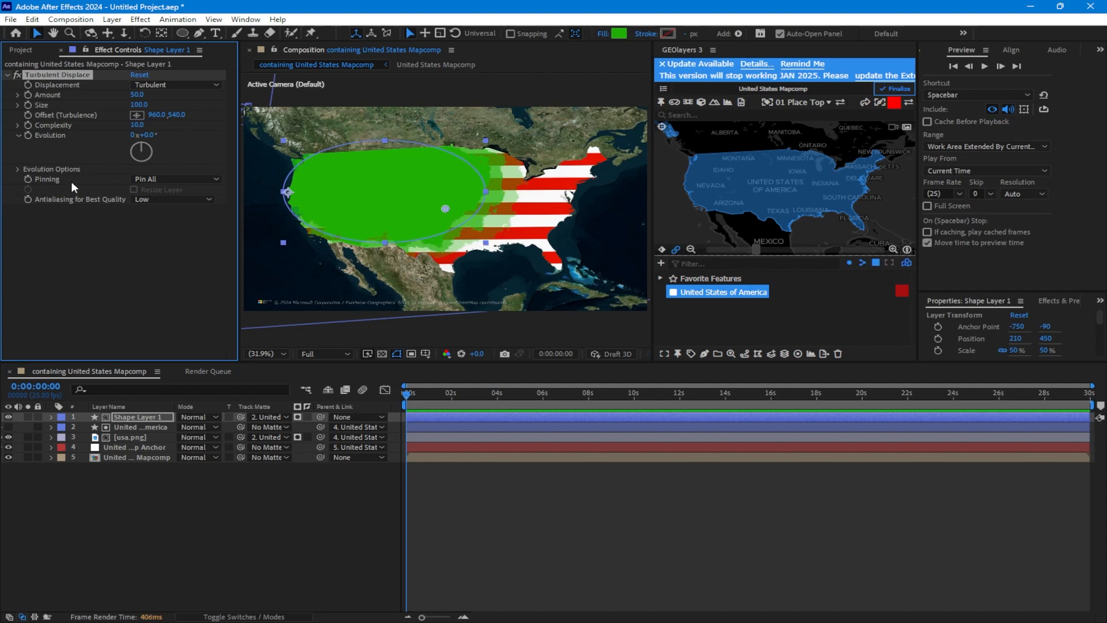
click(157, 178)
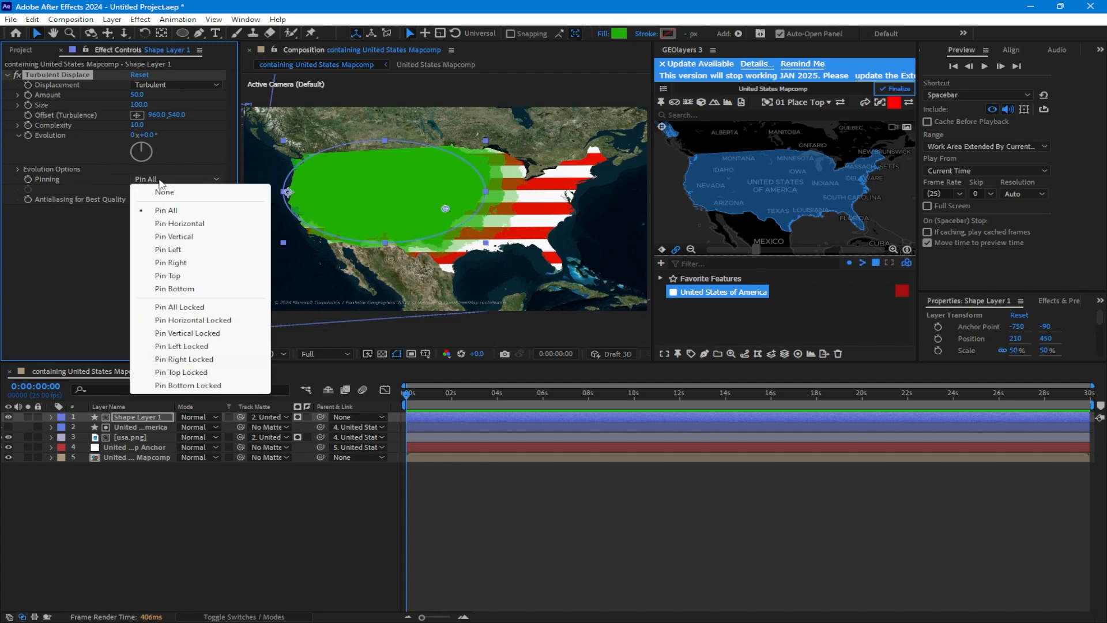
click(166, 225)
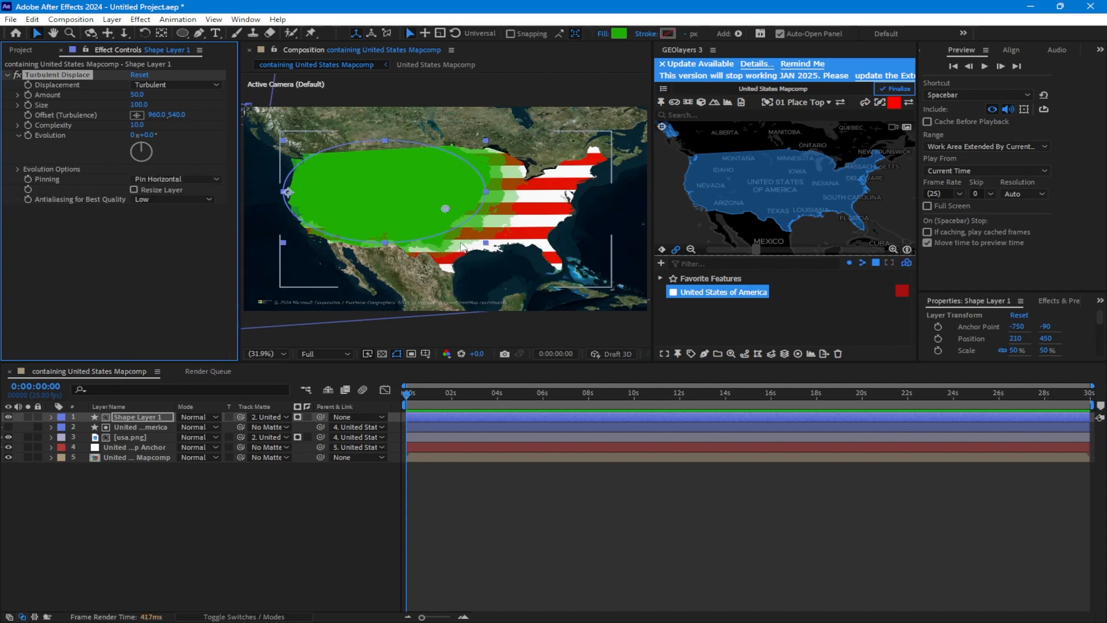
- Set the ellipse layer's scale to 0% and keyframe it at the start of the composition
click(405, 398)
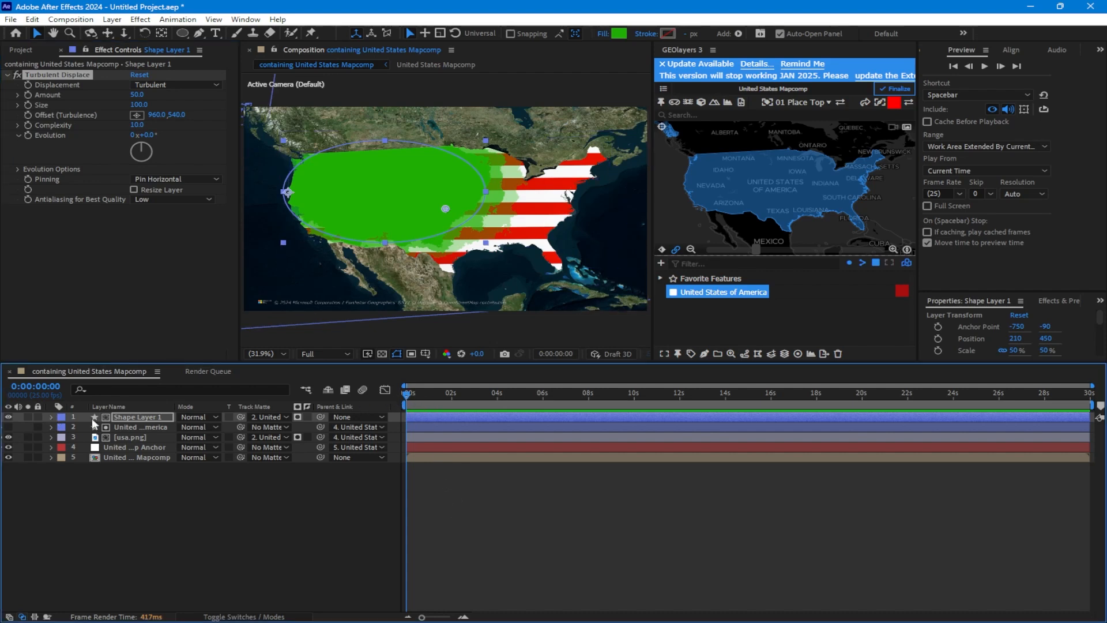
click(126, 417)
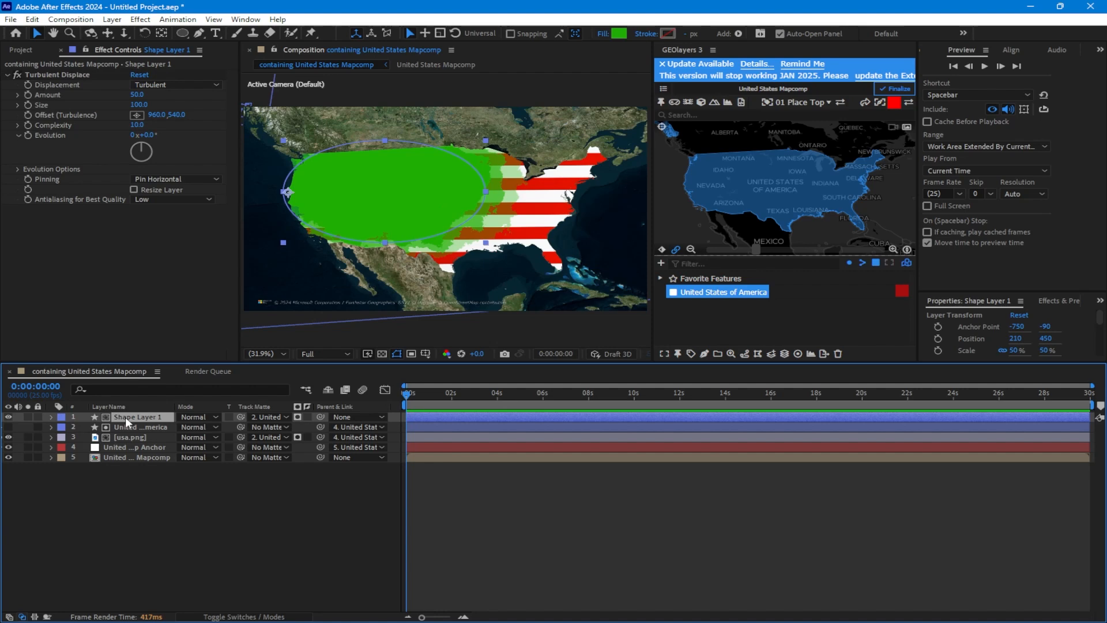
key(s)
click(194, 427)
text(0)
key(Return)
click(85, 427)
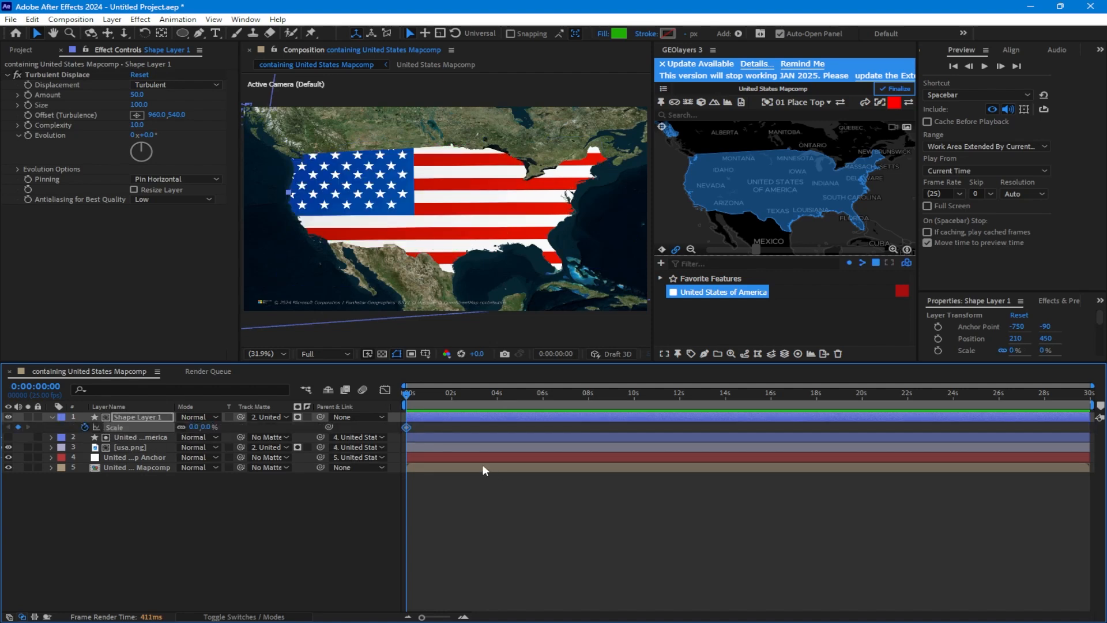
- Add a 100% scale keyframe for the ellipse layer at 0:00:01:24 and apply Easy Ease to both scale keyframes
drag(406, 394, 465, 399)
click(451, 396)
click(195, 427)
text(100)
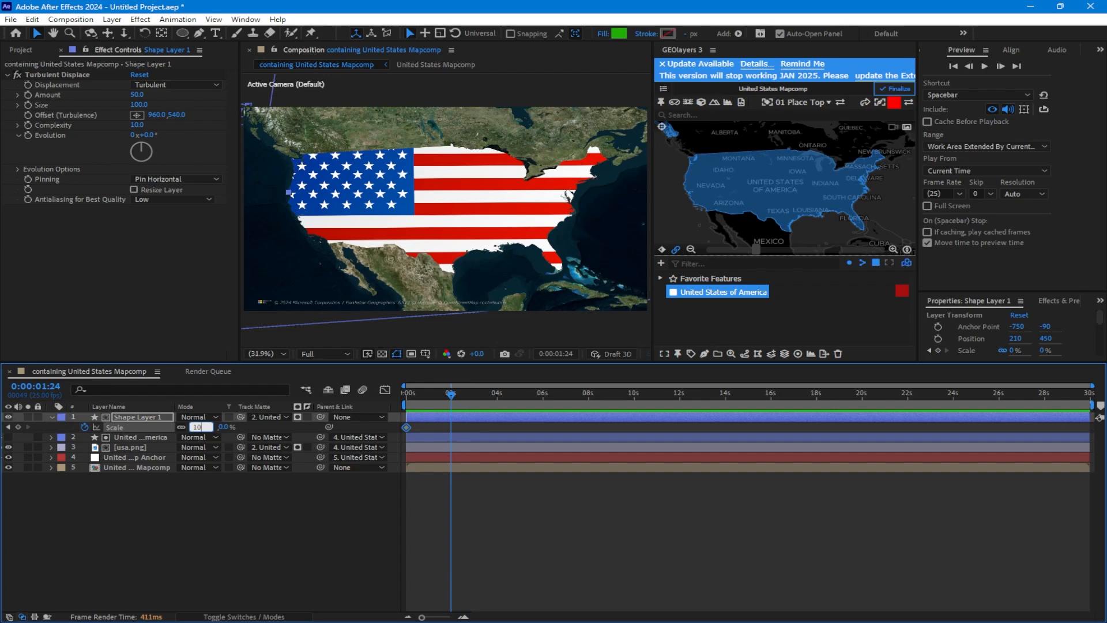
key(Return)
drag(471, 427, 392, 430)
key(F9)
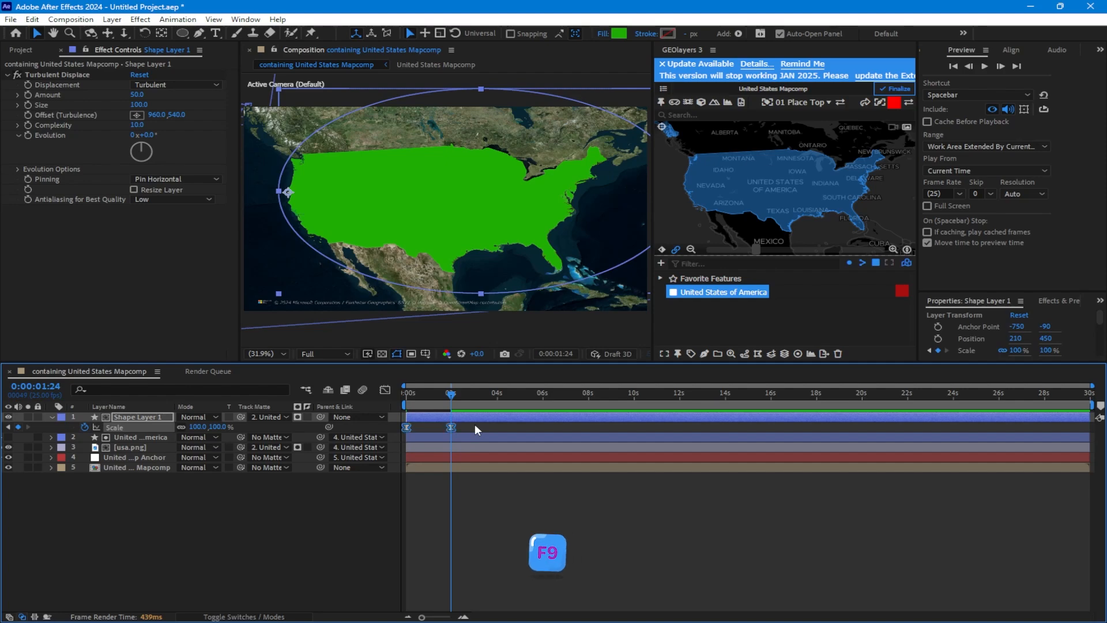